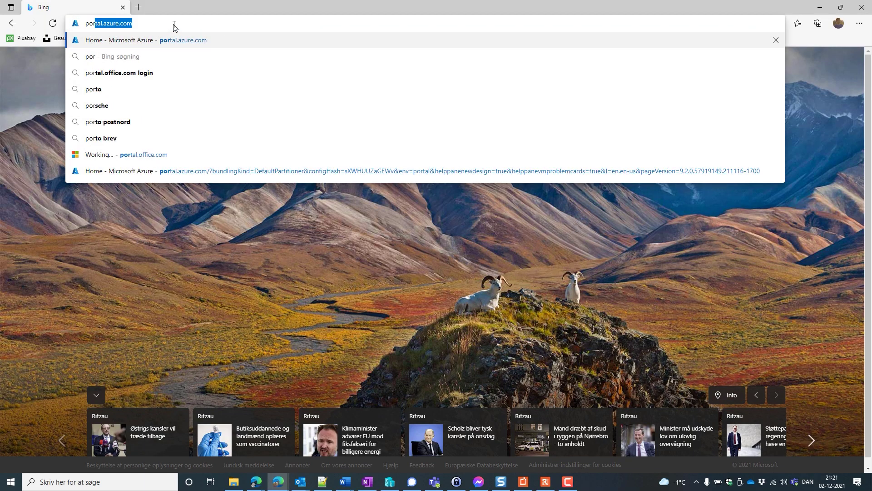
Load portal.azure.com and search the portal for 'update compliance'.
{"action": "key", "text": "Return"}
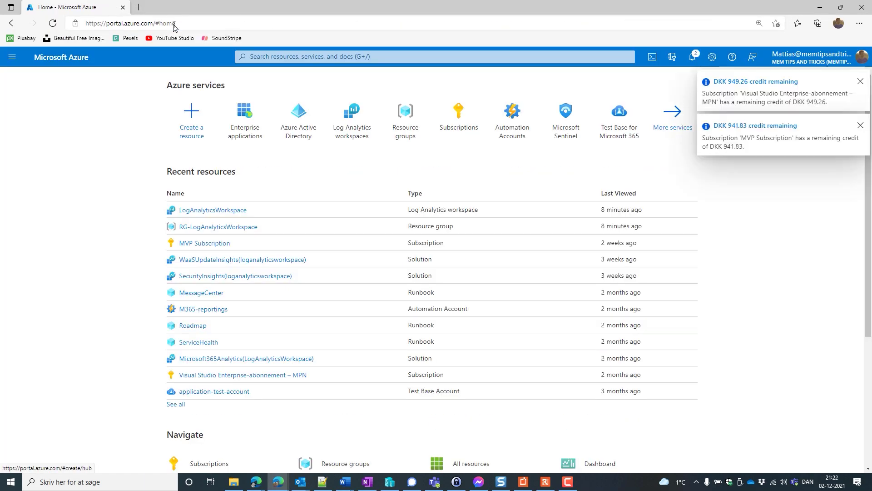
{"action": "left_click", "coordinate": [296, 57]}
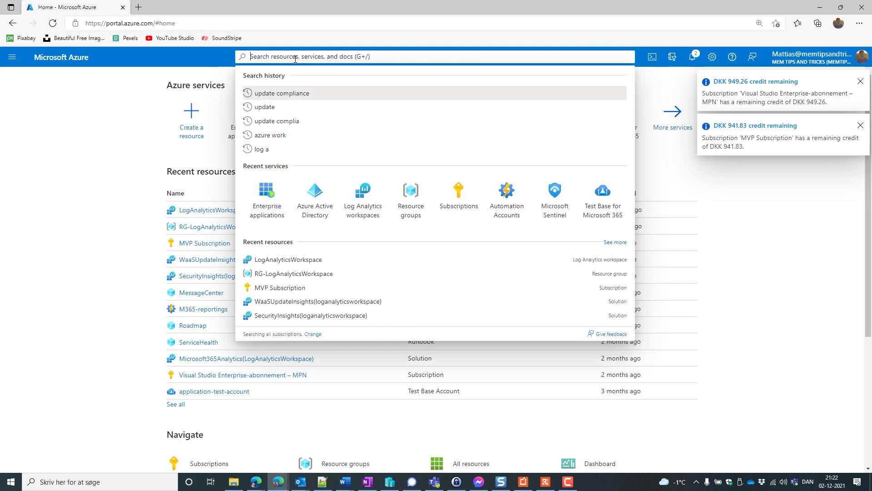
{"action": "type", "text": "update compl"}
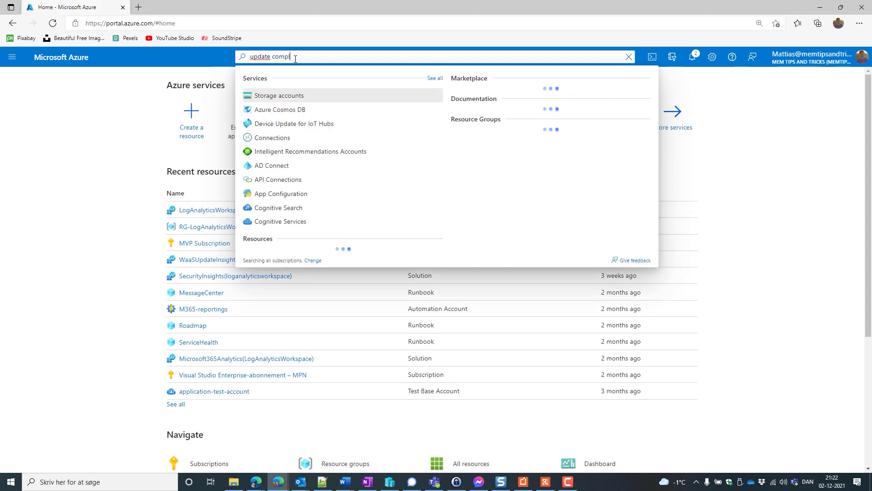
{"action": "type", "text": "iance"}
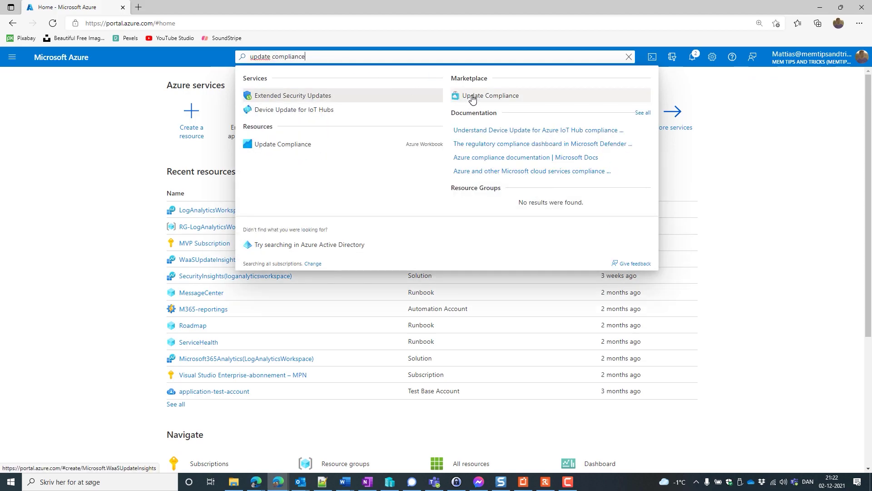
{"action": "key", "text": "Escape"}
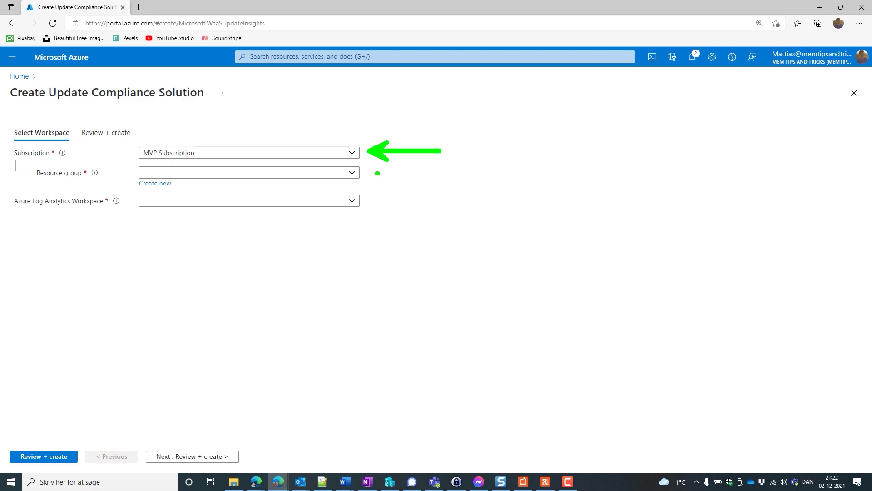
Annotate the resource group, new resource group and workspace fields with arrows, then clear them.
{"action": "left_click_drag", "start_coordinate": [371, 171], "coordinate": [456, 171]}
{"action": "left_click_drag", "start_coordinate": [180, 185], "coordinate": [222, 189]}
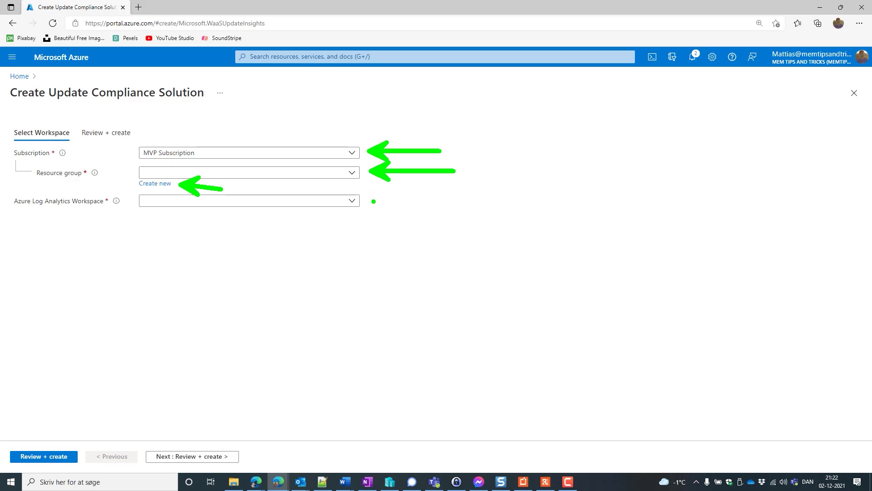
{"action": "left_click_drag", "start_coordinate": [374, 202], "coordinate": [464, 202]}
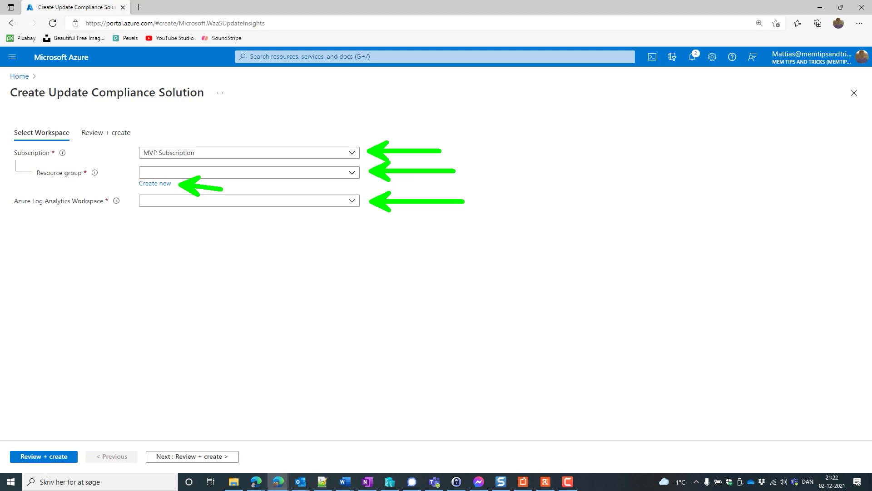
{"action": "key", "text": "Escape"}
Choose resource group RG-LogAnalyticsWorkspace and workspace loganalyticsworkspace, then review and create the solution.
{"action": "left_click", "coordinate": [353, 172]}
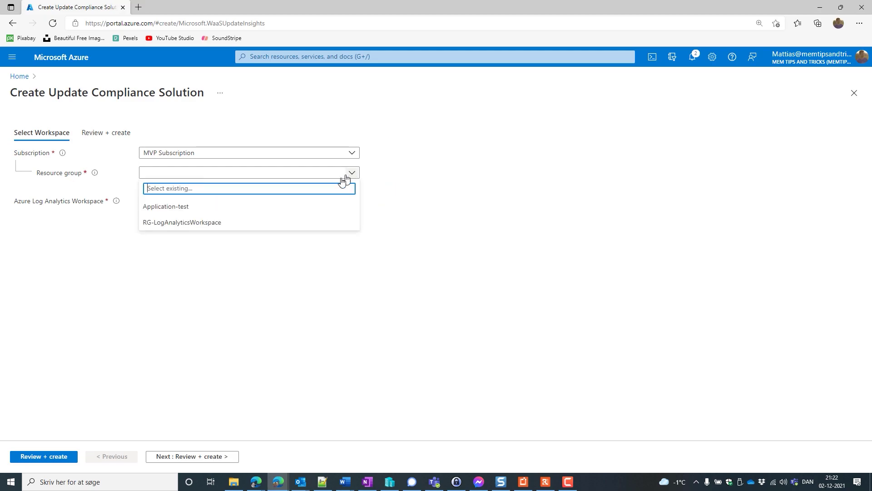
{"action": "left_click", "coordinate": [210, 223]}
{"action": "left_click", "coordinate": [227, 205]}
{"action": "left_click", "coordinate": [185, 235]}
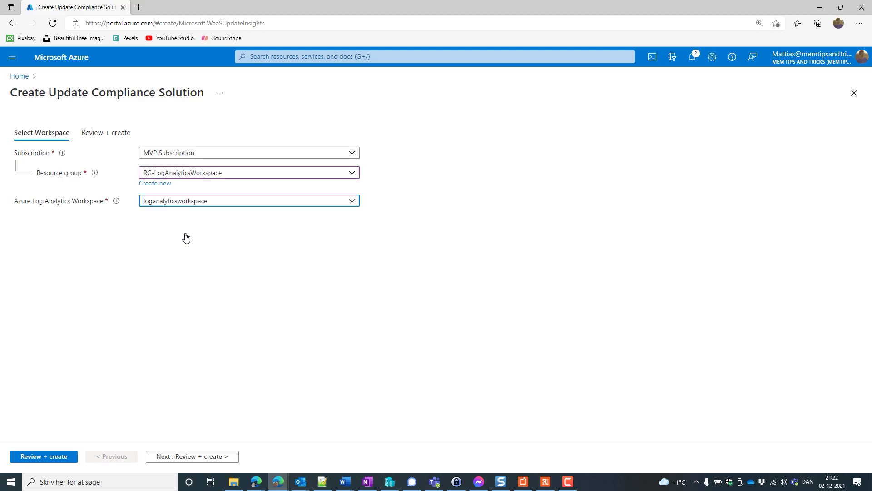
{"action": "left_click", "coordinate": [167, 457]}
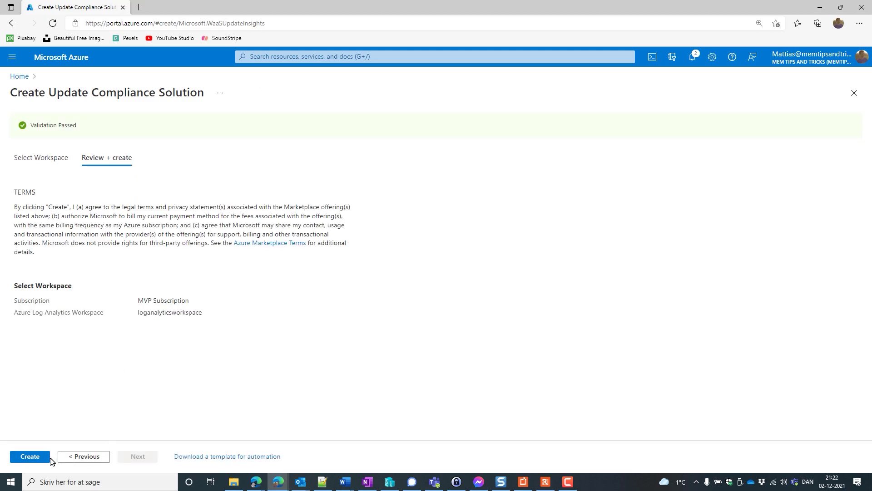
{"action": "left_click", "coordinate": [30, 456]}
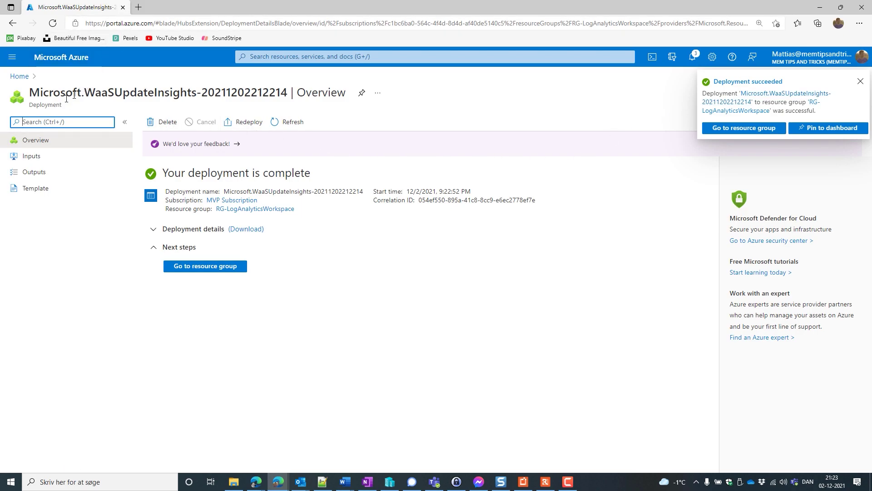
Return to the portal home and open LogAnalyticsWorkspace from Recent resources.
{"action": "left_click", "coordinate": [19, 75]}
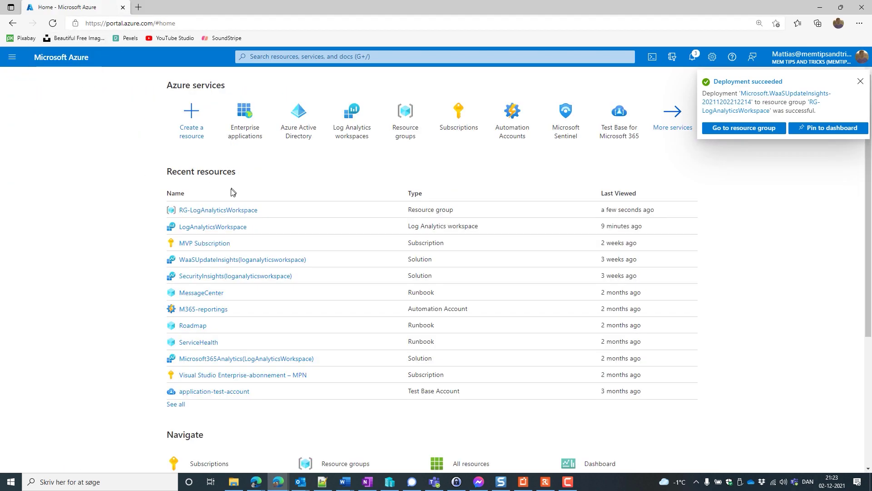
{"action": "left_click", "coordinate": [221, 231]}
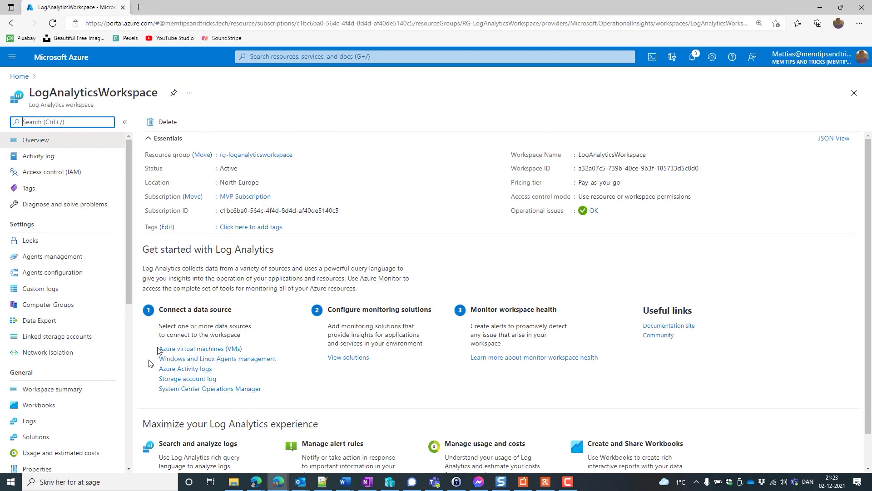
From Solutions, open the Workspace summary and its Update Compliance tile for the WaaSUpdateInsights dashboard.
{"action": "left_click", "coordinate": [42, 437]}
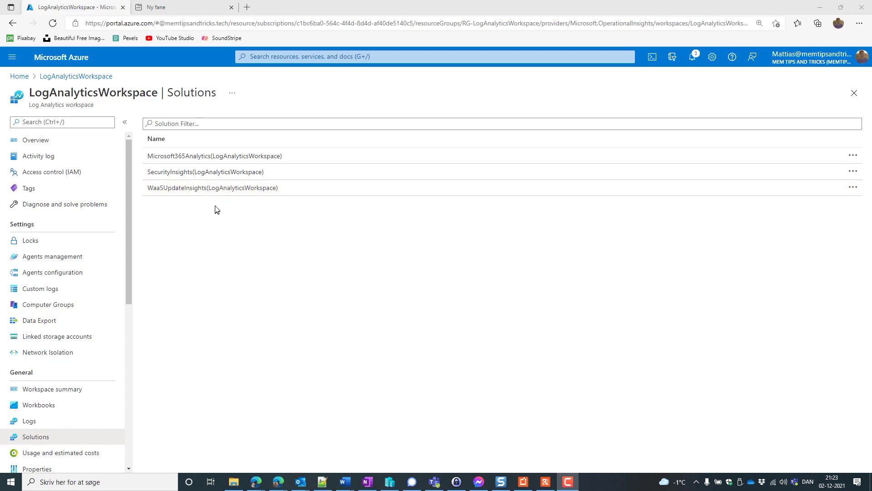
{"action": "left_click", "coordinate": [55, 391]}
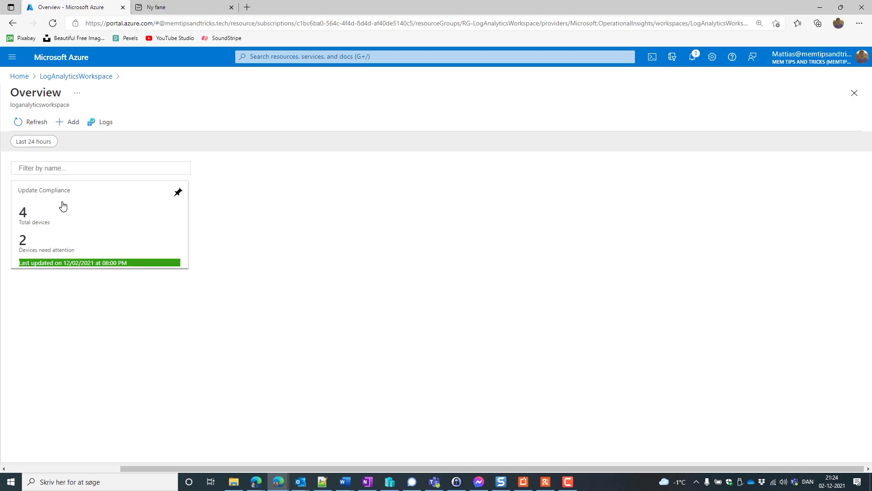
{"action": "left_click", "coordinate": [63, 207]}
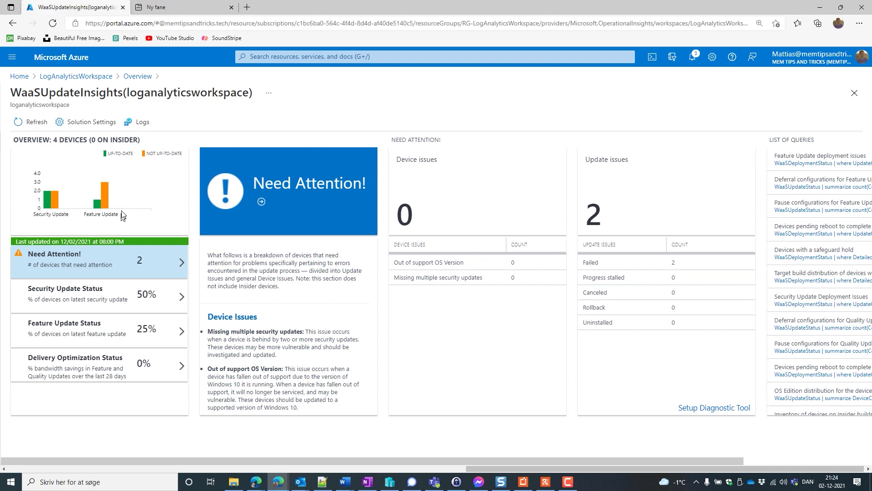
In the new tab, search google.dk for 'update compliance' and open the Get started Docs article.
{"action": "left_click", "coordinate": [184, 9]}
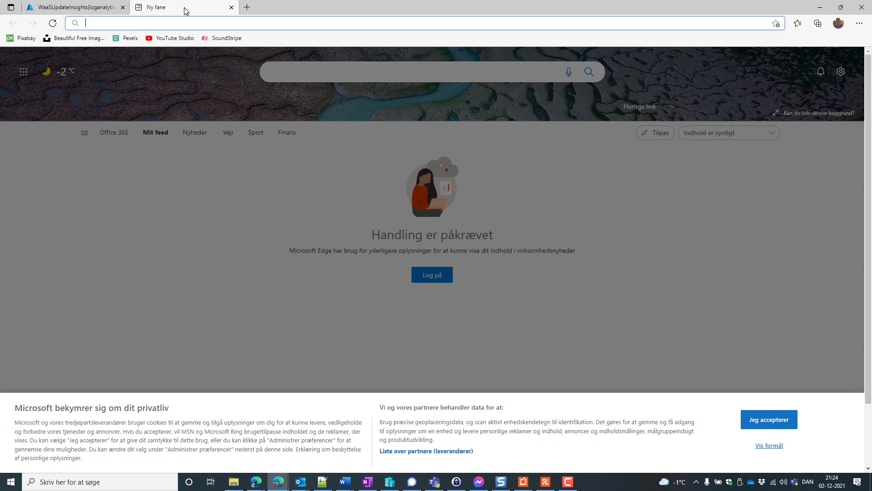
{"action": "type", "text": "google.dk"}
{"action": "key", "text": "Return"}
{"action": "type", "text": "update co"}
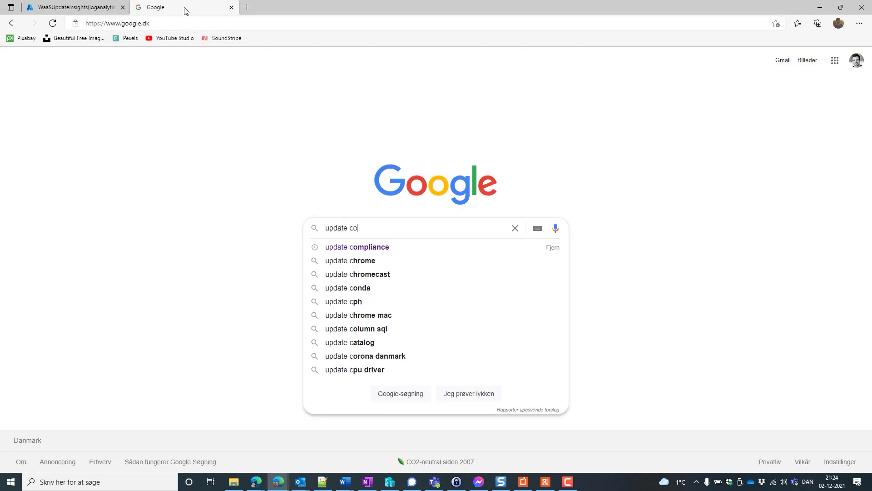
{"action": "type", "text": "mpliance"}
{"action": "key", "text": "Return"}
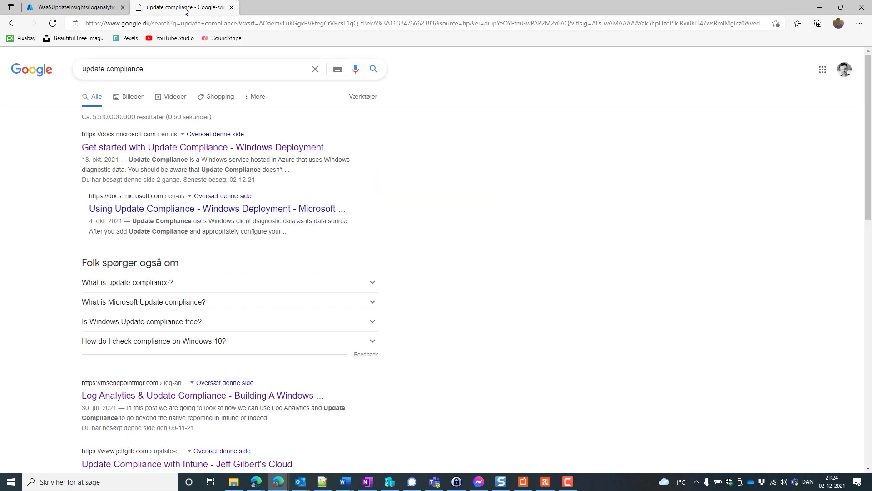
{"action": "left_click", "coordinate": [93, 147]}
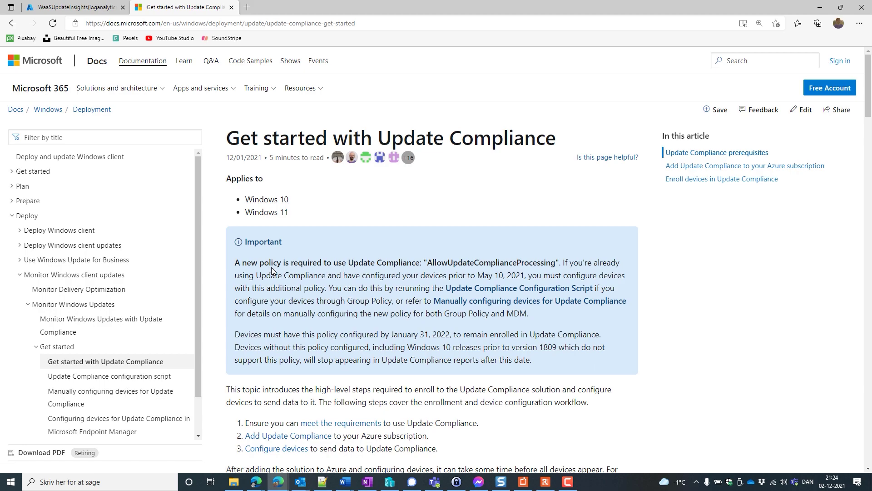
{"action": "left_click_drag", "start_coordinate": [242, 265], "coordinate": [381, 270]}
{"action": "left_click", "coordinate": [382, 270]}
{"action": "scroll", "coordinate": [525, 338], "scroll_direction": "down", "scroll_amount": 8}
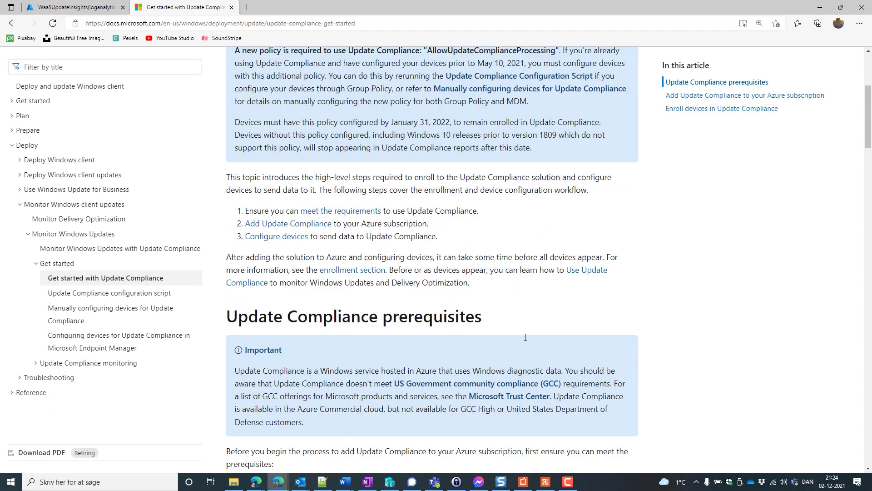
{"action": "scroll", "coordinate": [525, 338], "scroll_direction": "down", "scroll_amount": 3}
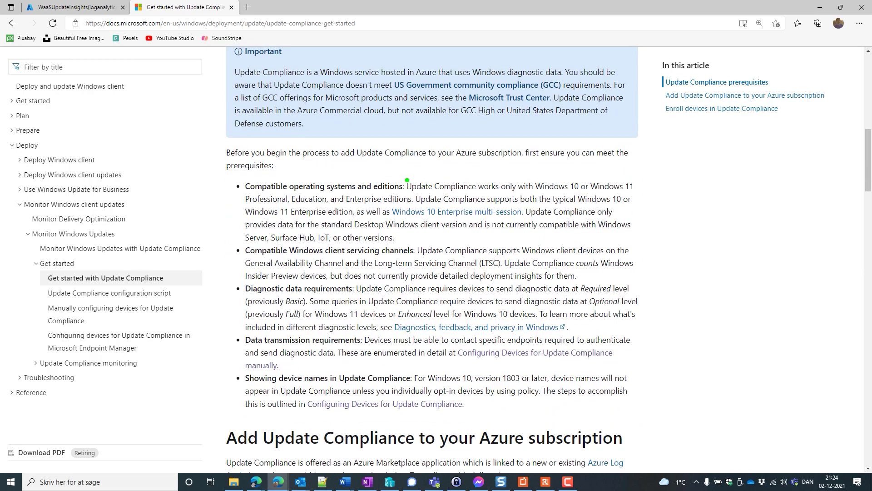
{"action": "left_click_drag", "start_coordinate": [408, 182], "coordinate": [457, 146]}
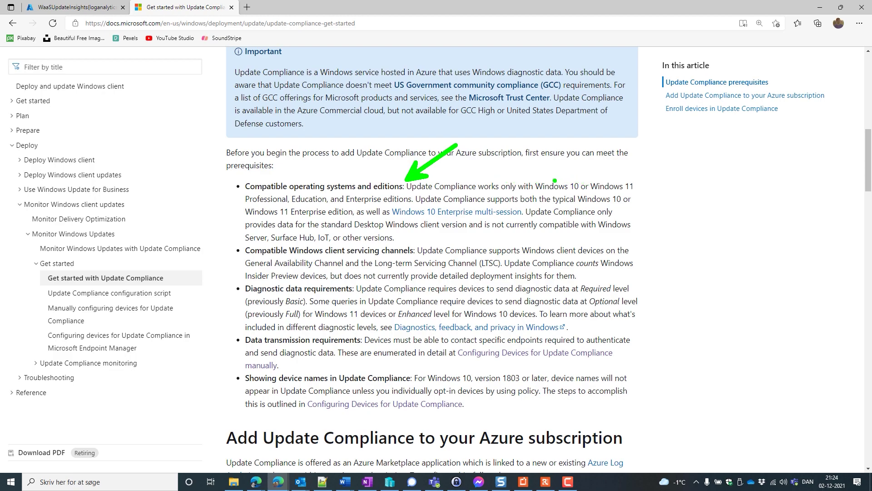
{"action": "left_click_drag", "start_coordinate": [545, 193], "coordinate": [633, 192]}
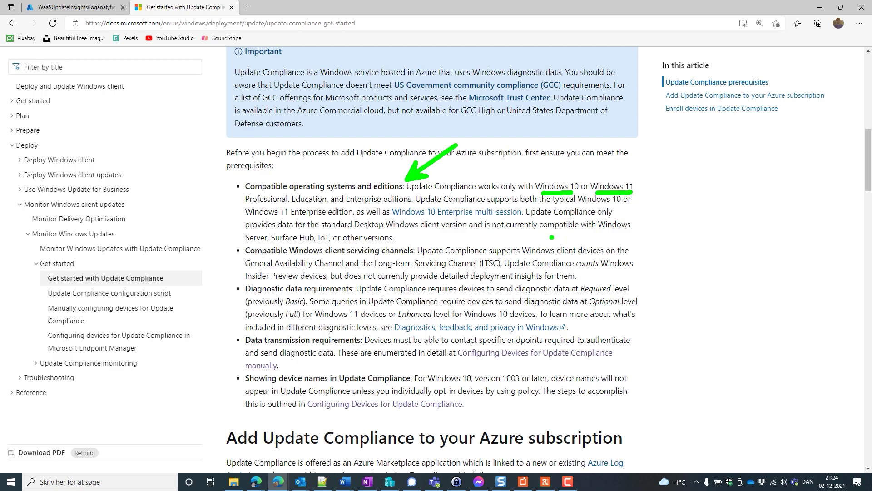
{"action": "left_click_drag", "start_coordinate": [417, 246], "coordinate": [462, 232]}
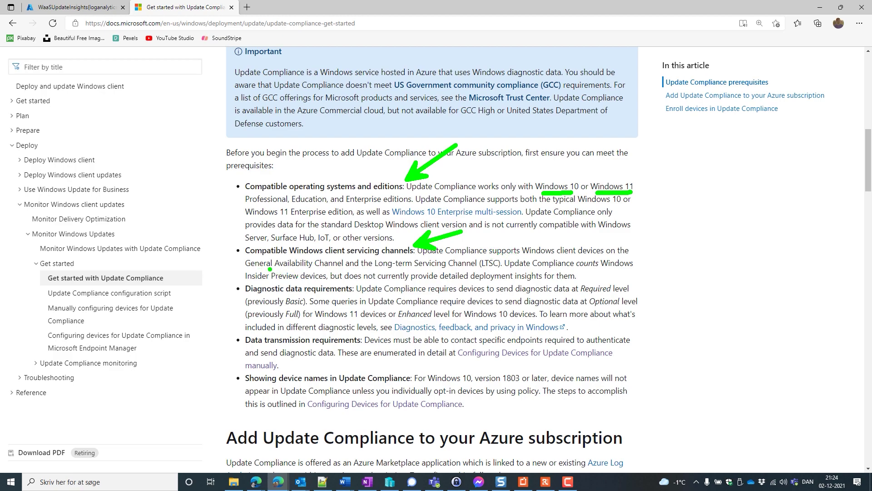
{"action": "left_click_drag", "start_coordinate": [269, 268], "coordinate": [325, 269]}
{"action": "left_click_drag", "start_coordinate": [582, 296], "coordinate": [607, 295]}
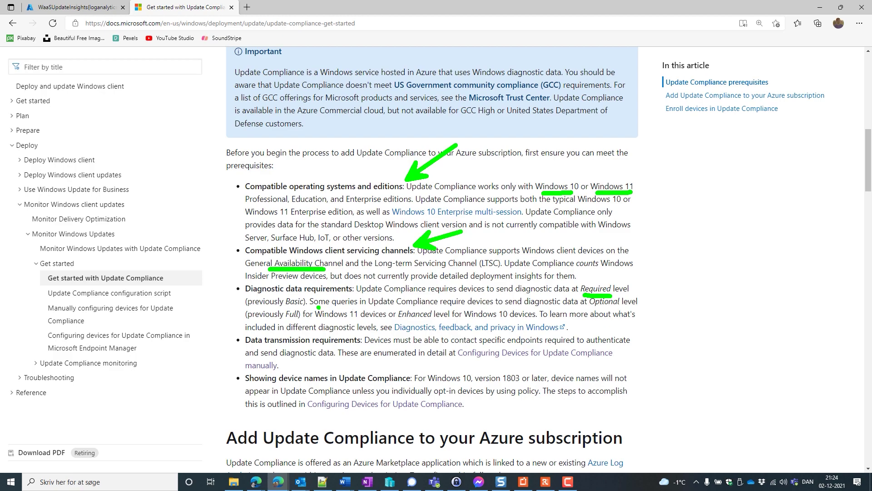
{"action": "left_click_drag", "start_coordinate": [330, 308], "coordinate": [633, 307]}
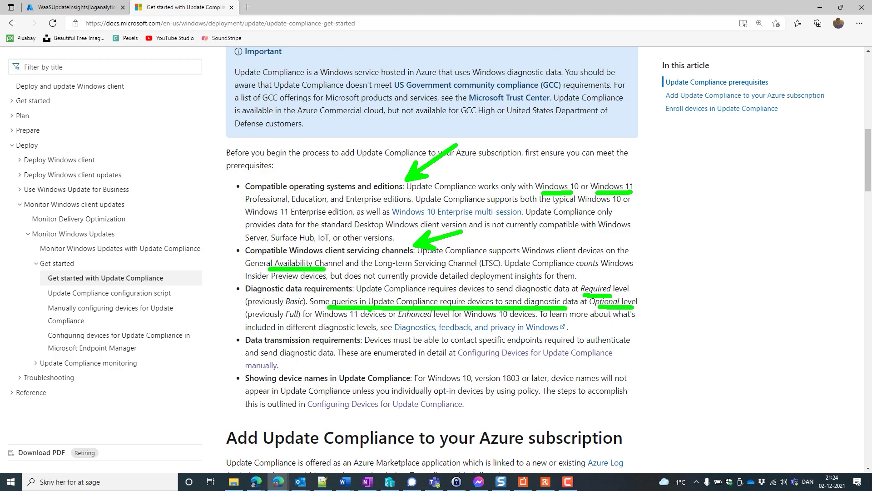
{"action": "left_click_drag", "start_coordinate": [270, 320], "coordinate": [294, 319]}
{"action": "left_click_drag", "start_coordinate": [643, 341], "coordinate": [716, 341]}
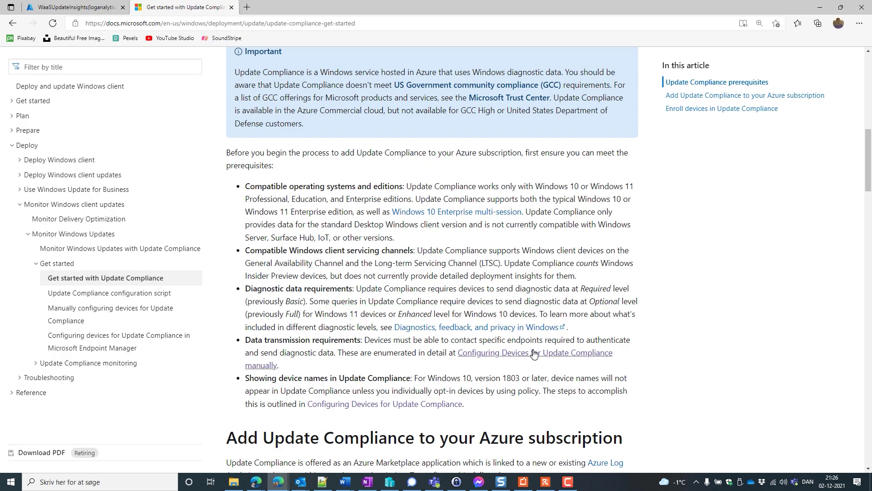
View the Required endpoints table in the manual device configuration guide, then go back.
{"action": "left_click", "coordinate": [533, 357]}
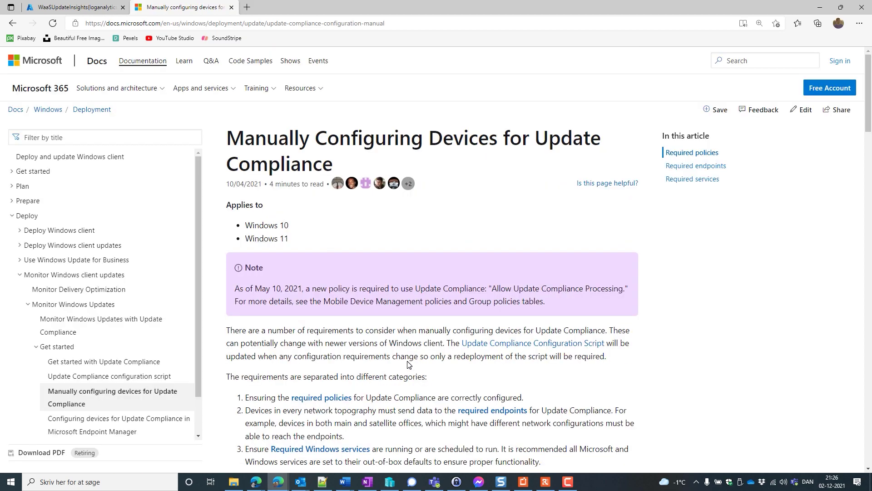
{"action": "scroll", "coordinate": [407, 363], "scroll_direction": "down", "scroll_amount": 15}
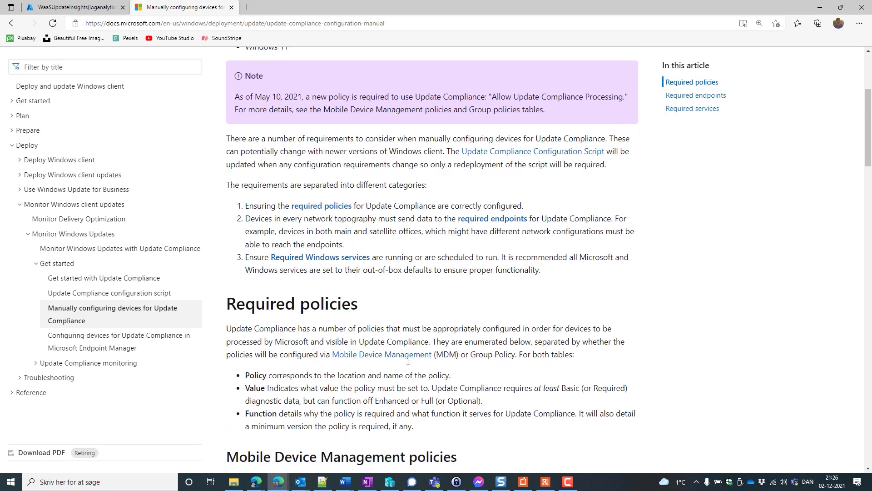
{"action": "scroll", "coordinate": [407, 361], "scroll_direction": "down", "scroll_amount": 12}
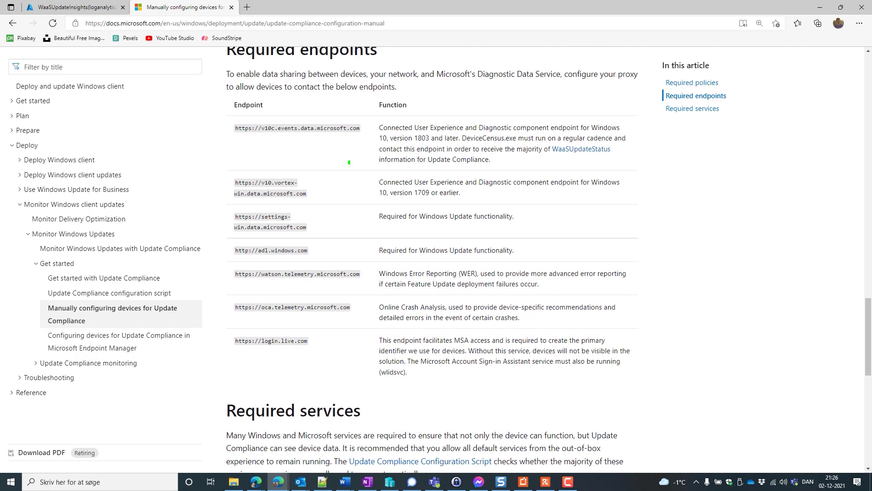
{"action": "left_click_drag", "start_coordinate": [217, 114], "coordinate": [373, 363]}
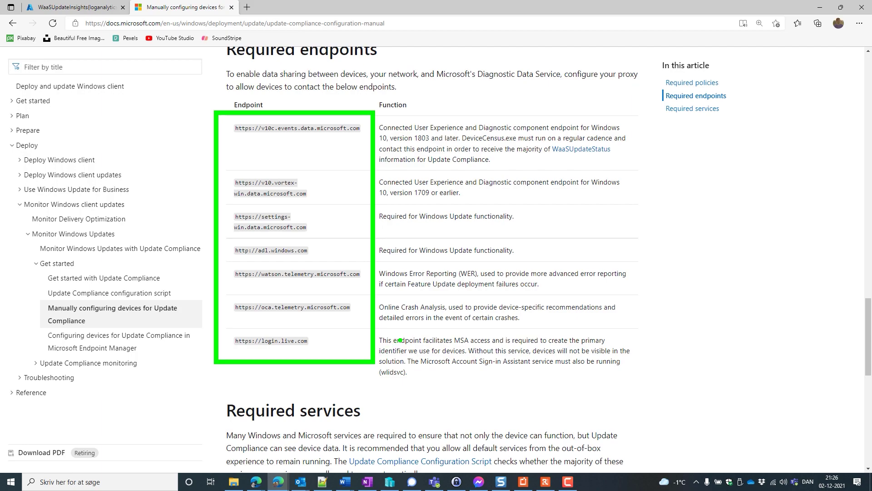
{"action": "key", "text": "Escape"}
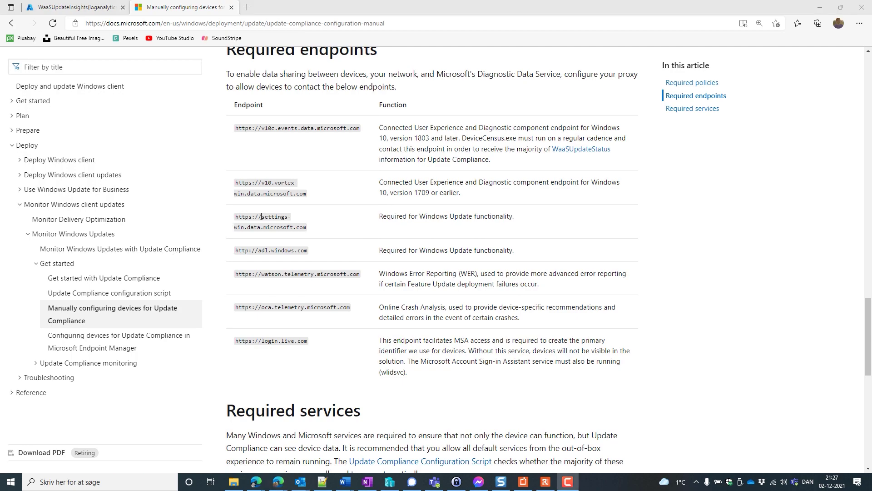
{"action": "left_click", "coordinate": [13, 22]}
Scroll to 'Add Update Compliance to your Azure subscription' and annotate its billing note.
{"action": "scroll", "coordinate": [325, 181], "scroll_direction": "up", "scroll_amount": 20}
{"action": "scroll", "coordinate": [325, 181], "scroll_direction": "up", "scroll_amount": 3}
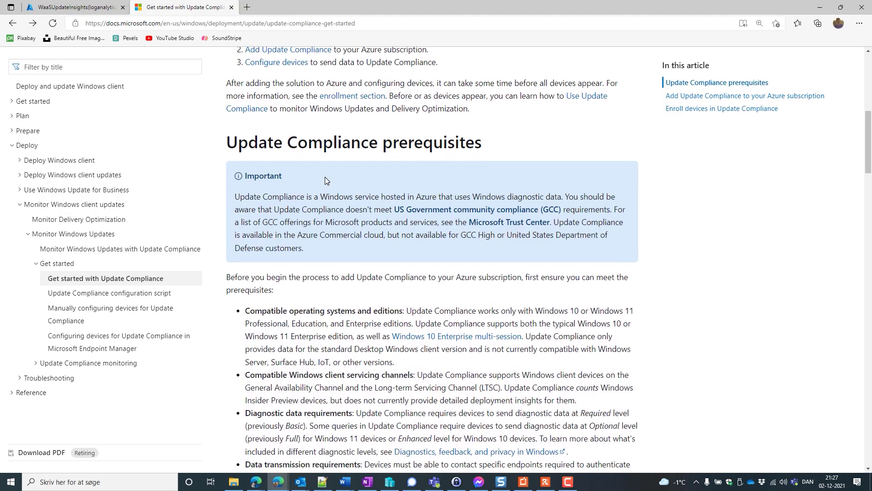
{"action": "scroll", "coordinate": [325, 180], "scroll_direction": "down", "scroll_amount": 6}
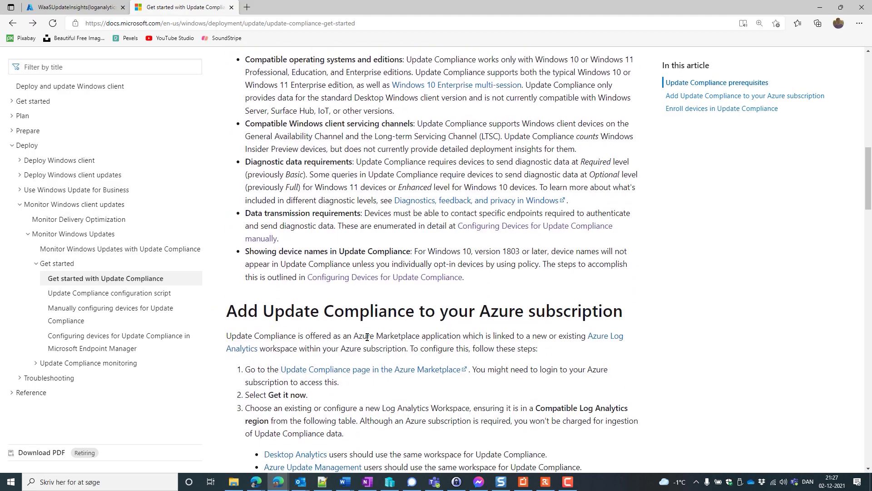
{"action": "scroll", "coordinate": [370, 308], "scroll_direction": "down", "scroll_amount": 3}
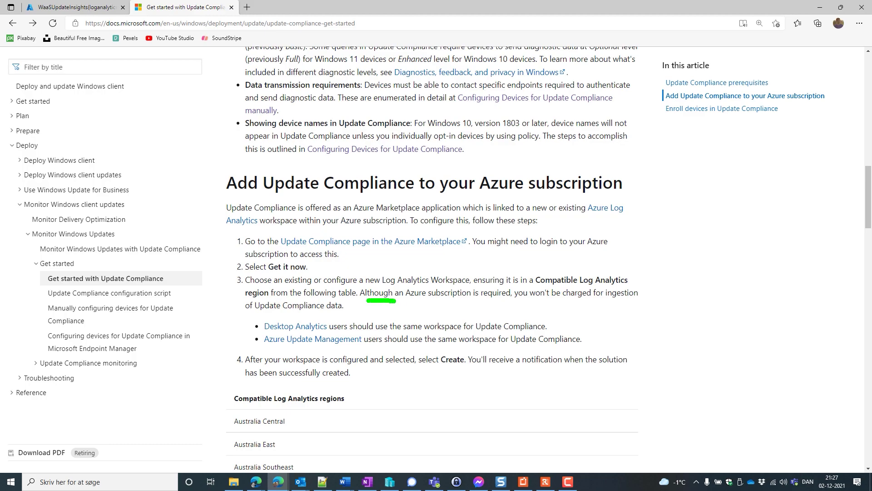
{"action": "left_click_drag", "start_coordinate": [399, 301], "coordinate": [472, 303]}
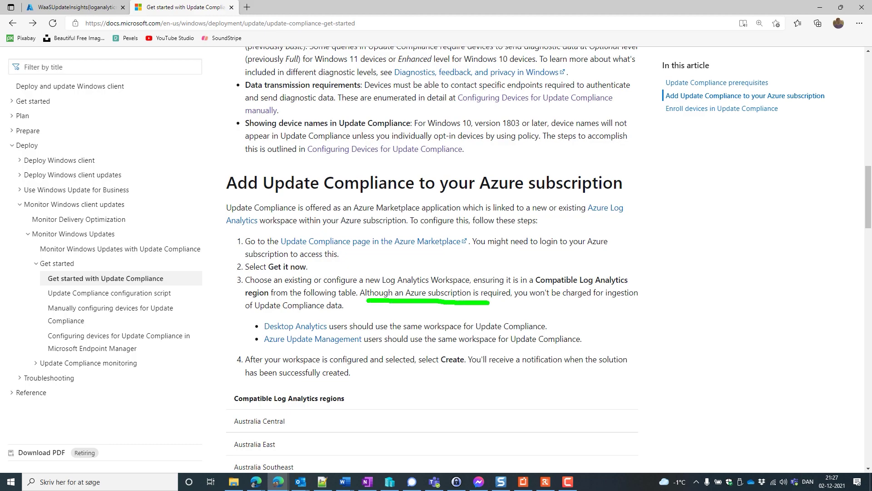
{"action": "left_click_drag", "start_coordinate": [529, 301], "coordinate": [618, 300]}
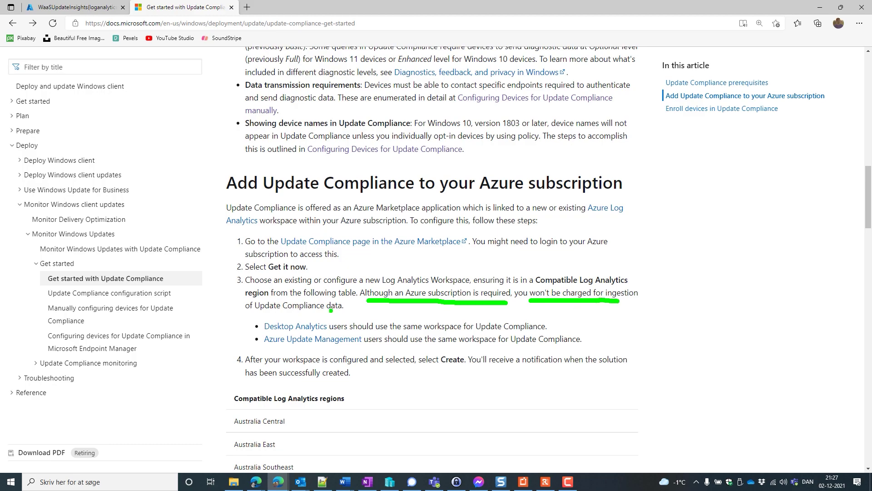
{"action": "left_click_drag", "start_coordinate": [252, 315], "coordinate": [329, 312]}
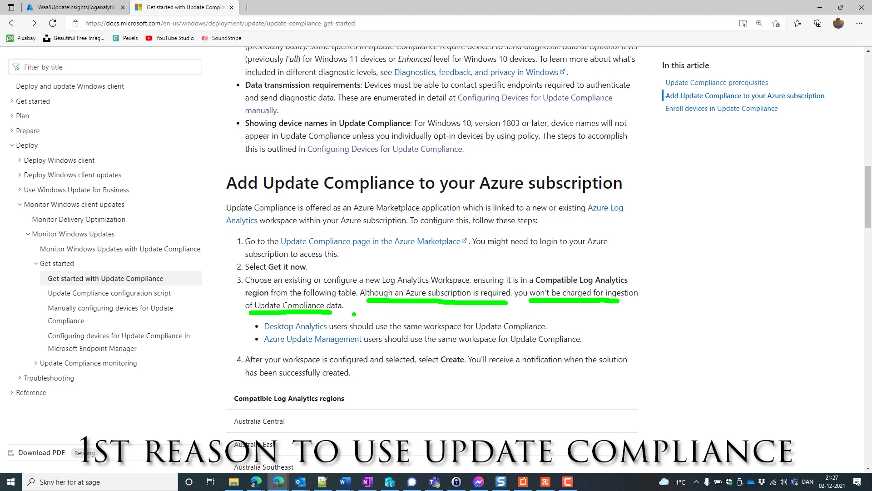
{"action": "key", "text": "Escape"}
Scroll through the regions table, CommercialID and Enroll devices sections of the article.
{"action": "scroll", "coordinate": [390, 335], "scroll_direction": "down", "scroll_amount": 4}
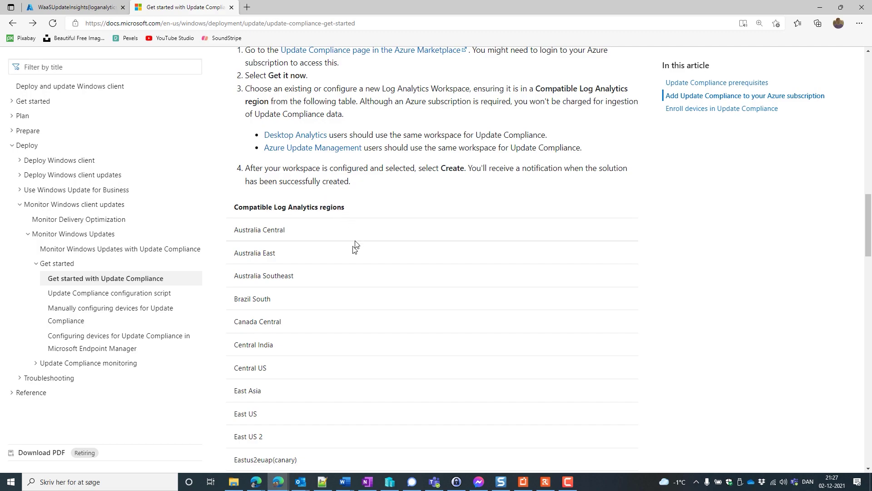
{"action": "scroll", "coordinate": [350, 259], "scroll_direction": "down", "scroll_amount": 4}
{"action": "scroll", "coordinate": [343, 381], "scroll_direction": "down", "scroll_amount": 10}
{"action": "scroll", "coordinate": [343, 381], "scroll_direction": "down", "scroll_amount": 1}
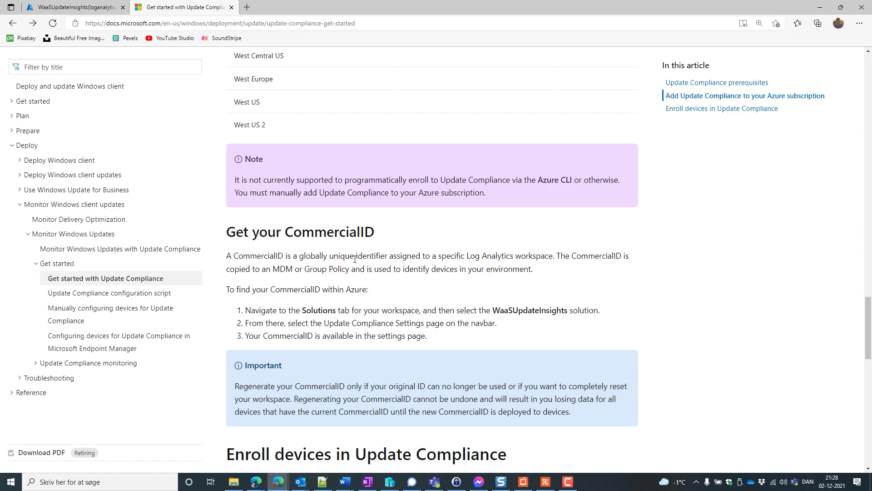
{"action": "scroll", "coordinate": [357, 258], "scroll_direction": "down", "scroll_amount": 5}
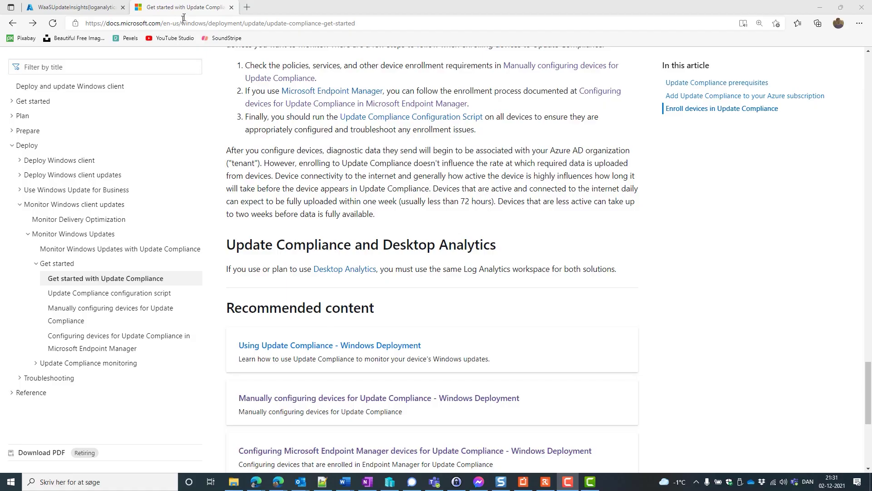
In a new tab, go to Devices, then Windows, then Configuration profiles in Endpoint Manager.
{"action": "left_click", "coordinate": [246, 8]}
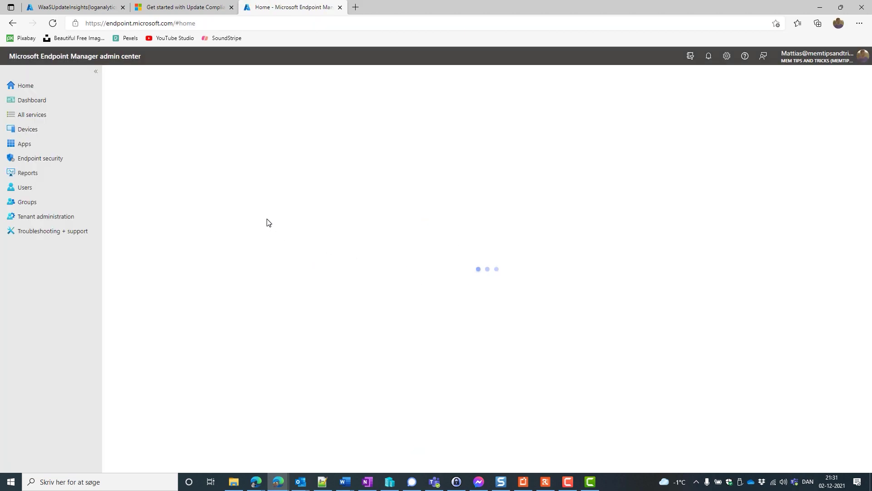
{"action": "left_click", "coordinate": [37, 130]}
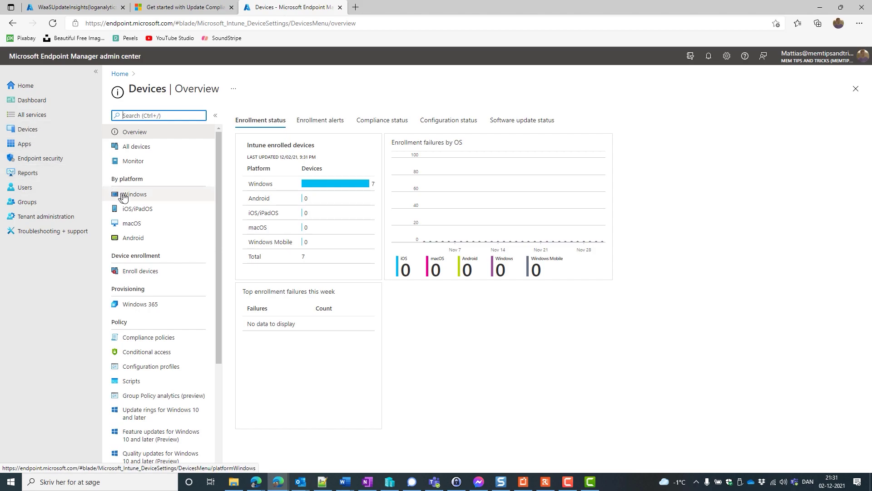
{"action": "left_click", "coordinate": [128, 195]}
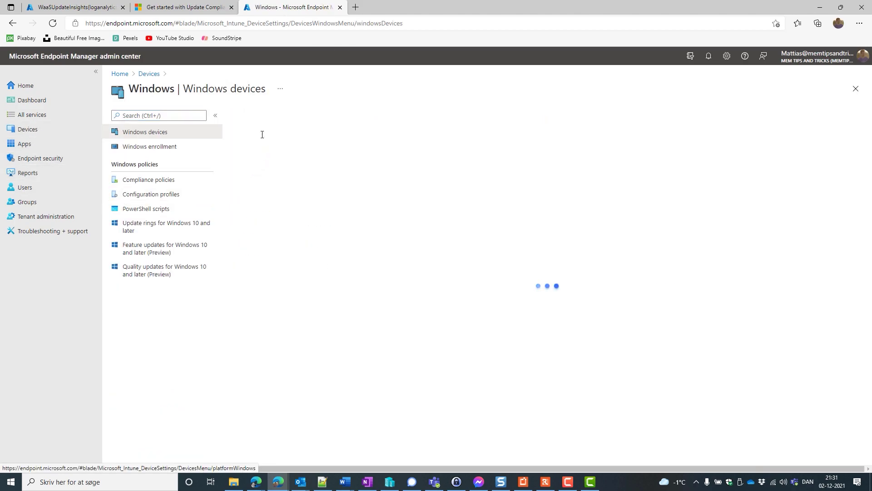
{"action": "left_click", "coordinate": [159, 194]}
Create a Windows 10 and later Settings catalog profile named 'Win10/11-TelemetryData-Devices' and continue.
{"action": "left_click", "coordinate": [261, 120]}
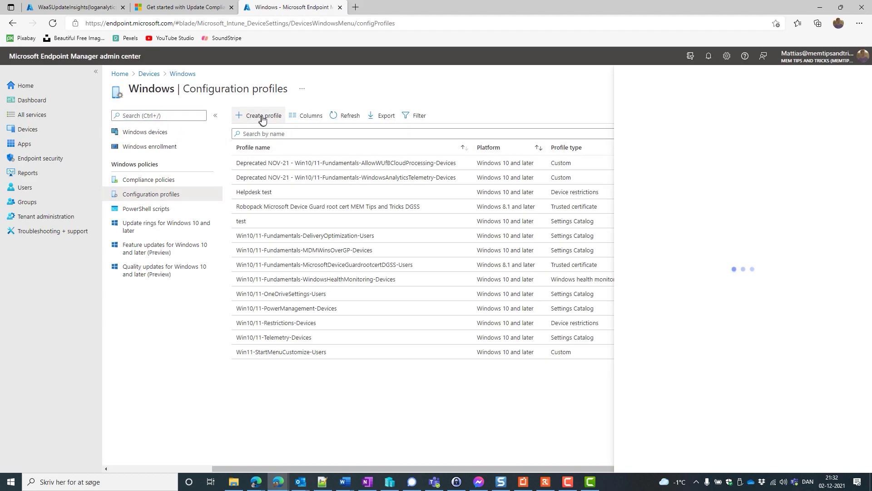
{"action": "left_click", "coordinate": [694, 121]}
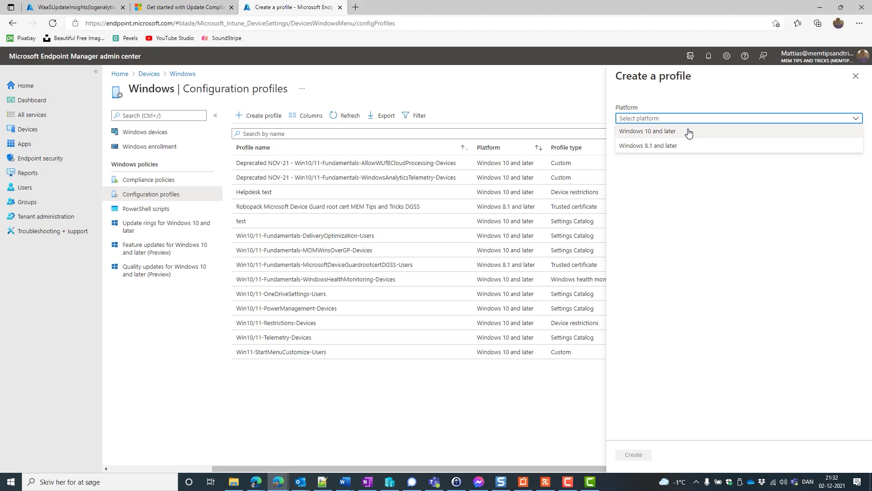
{"action": "left_click", "coordinate": [688, 131]}
{"action": "left_click", "coordinate": [685, 145]}
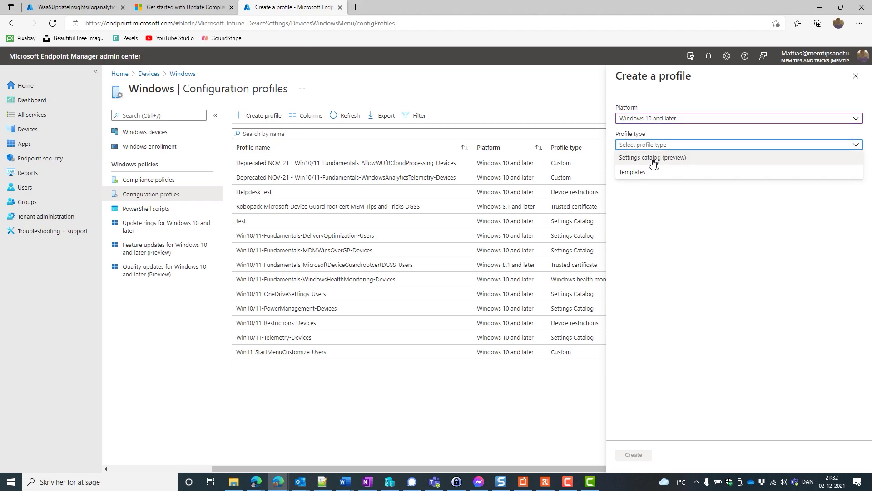
{"action": "left_click", "coordinate": [666, 159]}
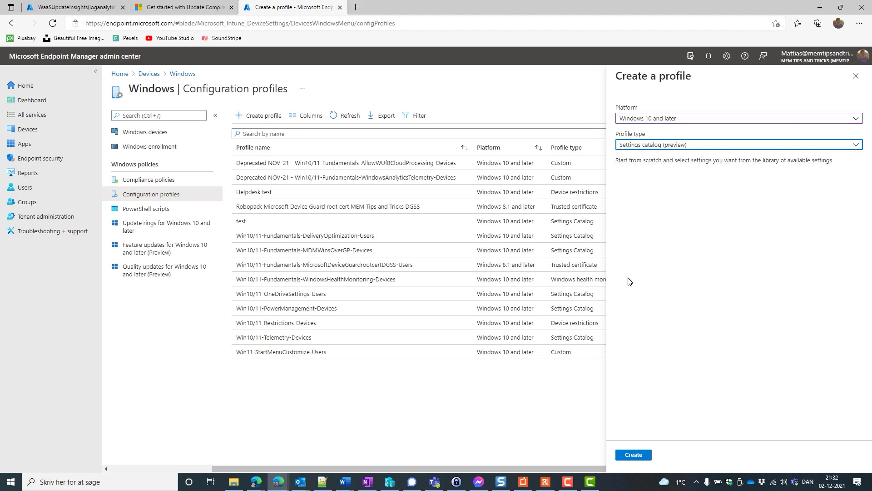
{"action": "left_click", "coordinate": [634, 454]}
{"action": "left_click", "coordinate": [325, 142]}
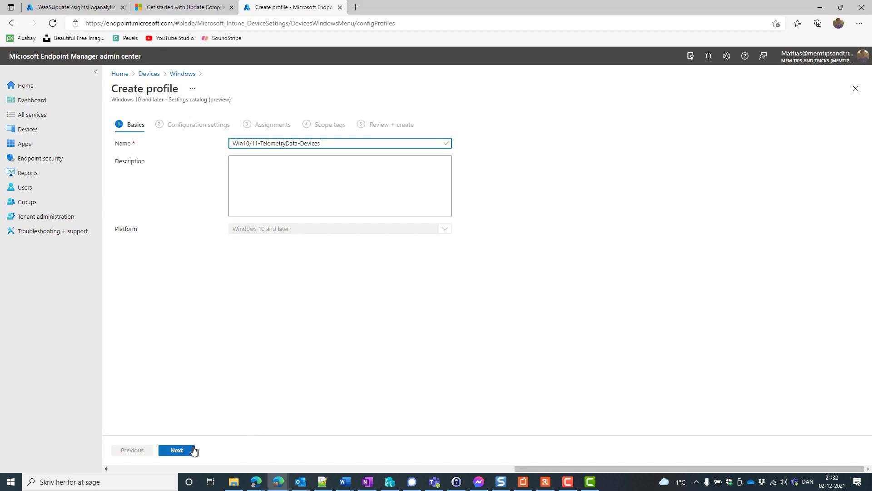
{"action": "left_click", "coordinate": [177, 450]}
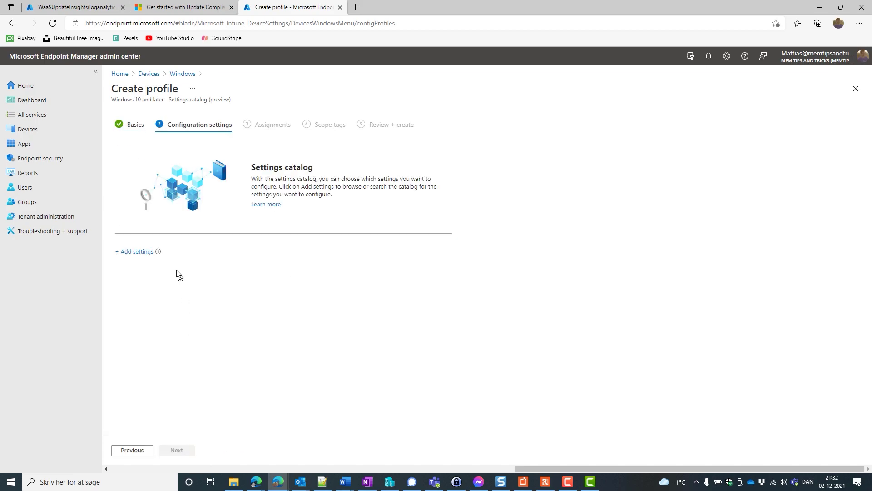
Search the settings catalog for data collection and add Configure the Commercial ID.
{"action": "left_click", "coordinate": [140, 252]}
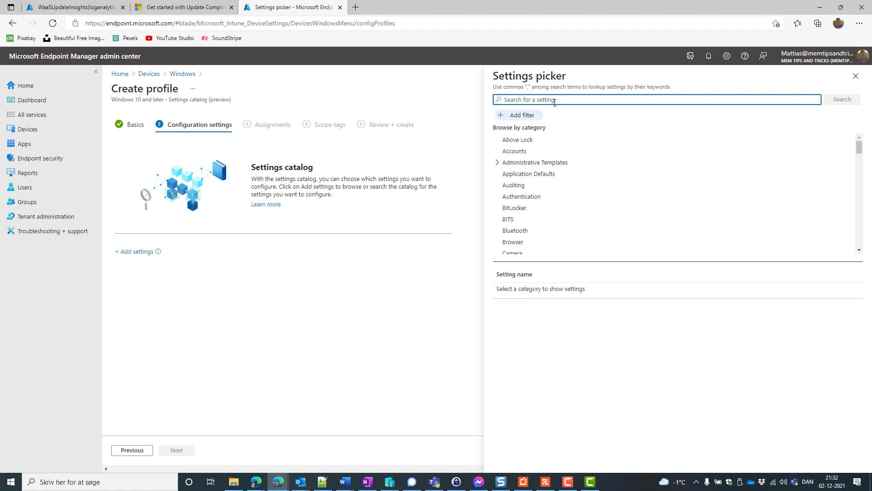
{"action": "type", "text": "data collection"}
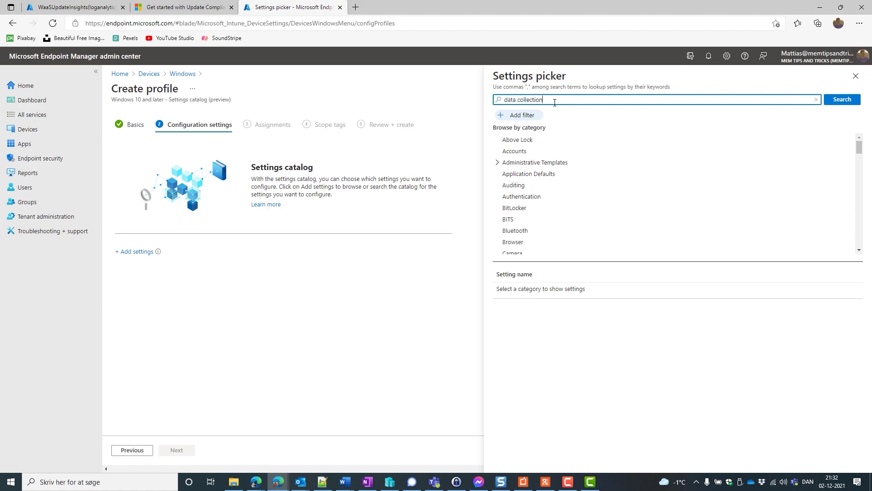
{"action": "key", "text": "Return"}
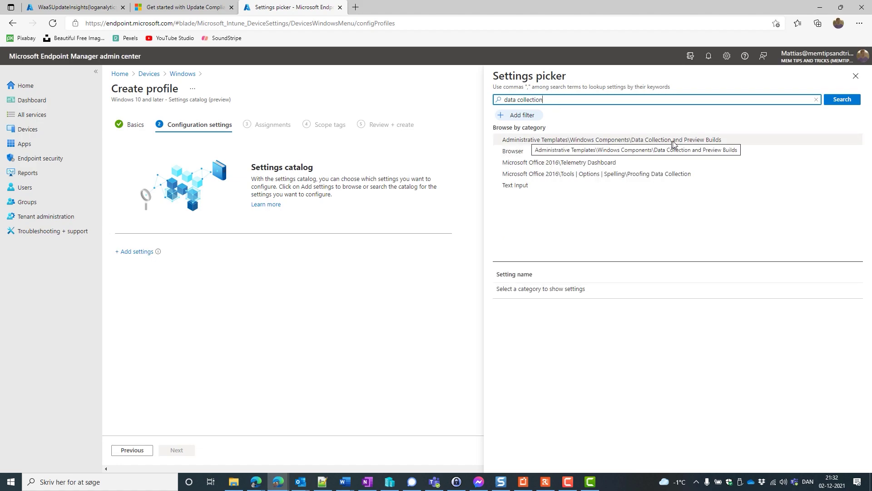
{"action": "left_click", "coordinate": [691, 141]}
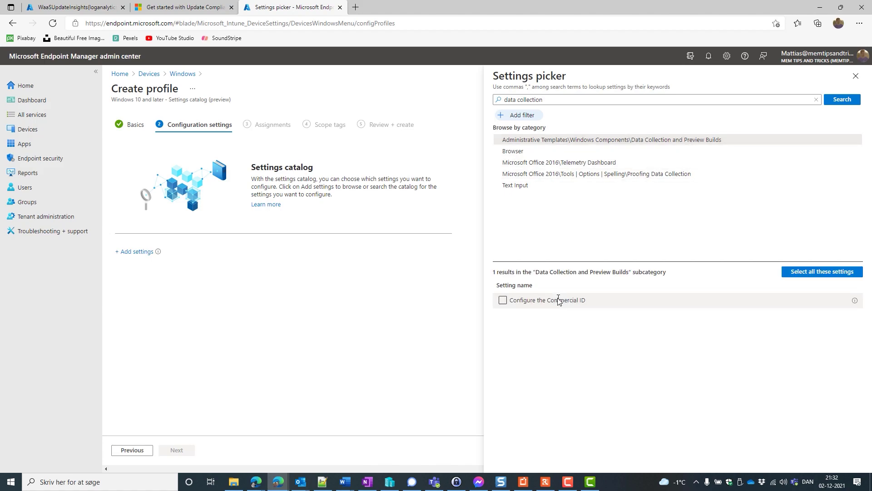
{"action": "left_click_drag", "start_coordinate": [514, 300], "coordinate": [575, 300]}
{"action": "left_click", "coordinate": [575, 299]}
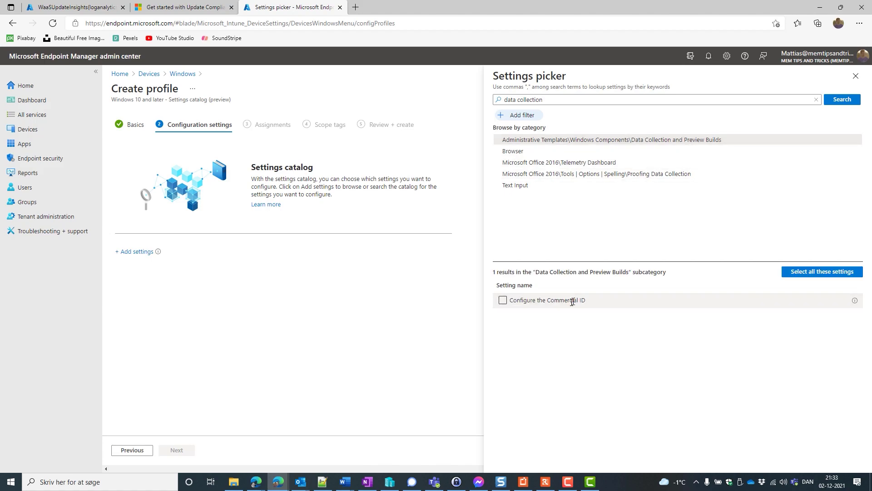
{"action": "left_click", "coordinate": [514, 300]}
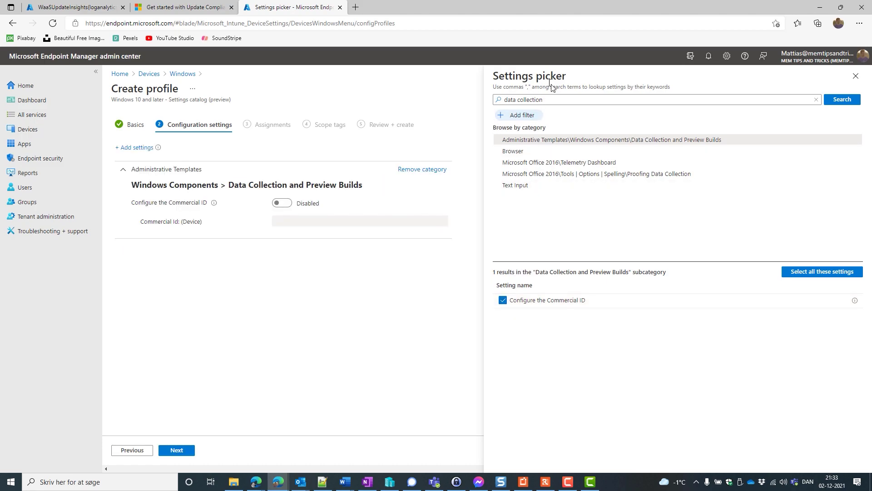
Search 'allow device name' and add Allow device name to be sent from System.
{"action": "triple_click", "coordinate": [556, 99]}
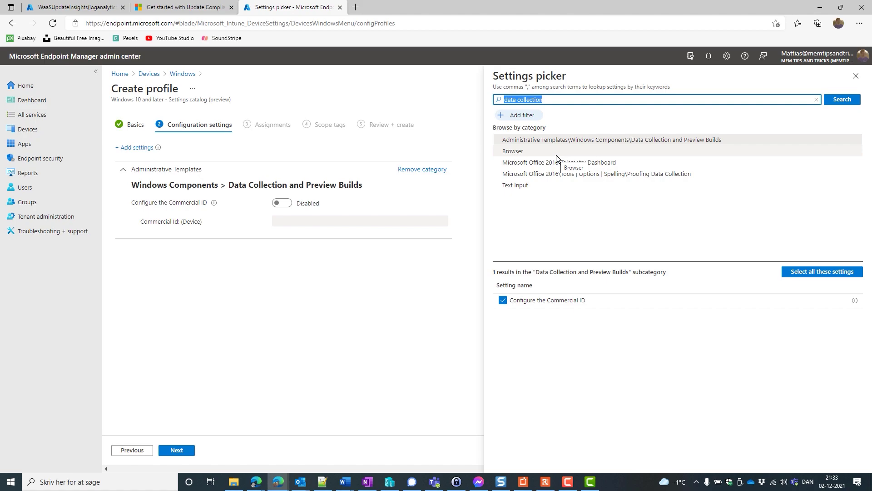
{"action": "type", "text": "allow device nami"}
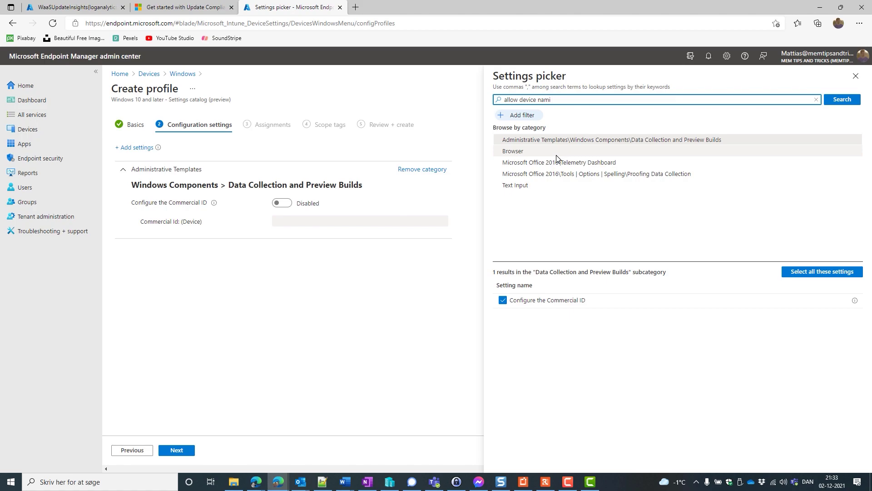
{"action": "type", "text": "e"}
{"action": "key", "text": "Return"}
{"action": "left_click", "coordinate": [529, 150]}
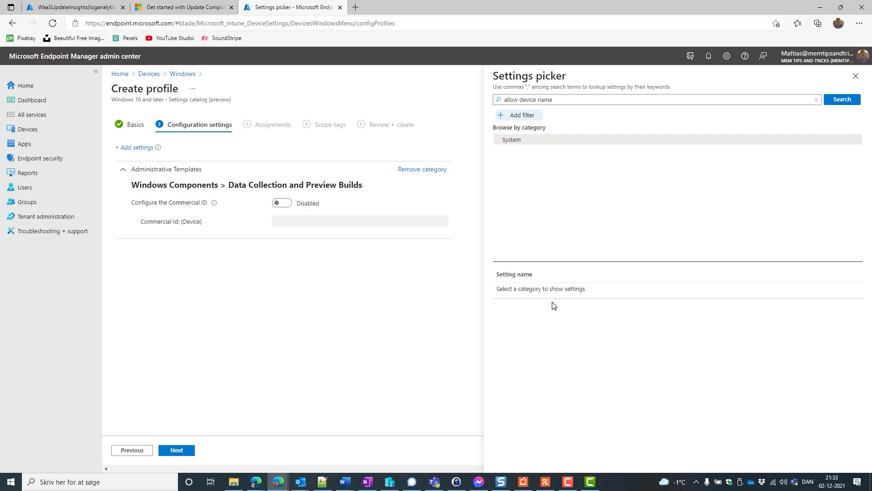
{"action": "left_click", "coordinate": [503, 300]}
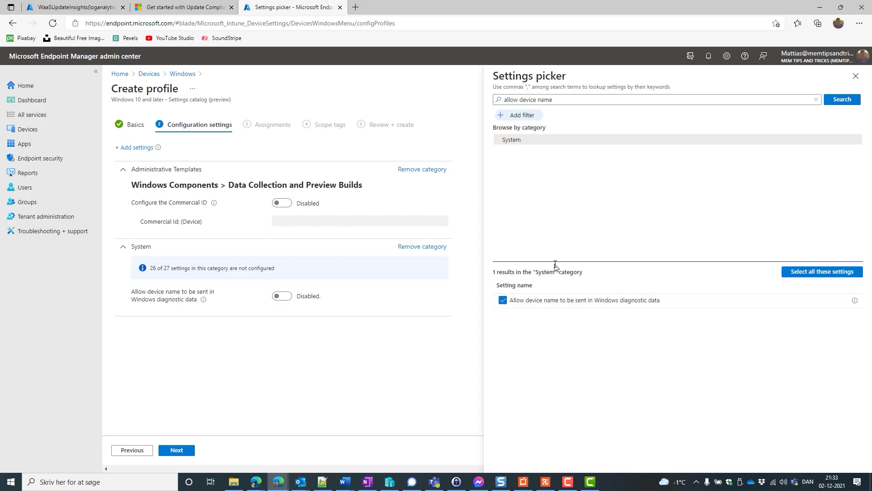
Search the settings picker for allow telemetry.
{"action": "left_click_drag", "start_coordinate": [561, 100], "coordinate": [496, 100]}
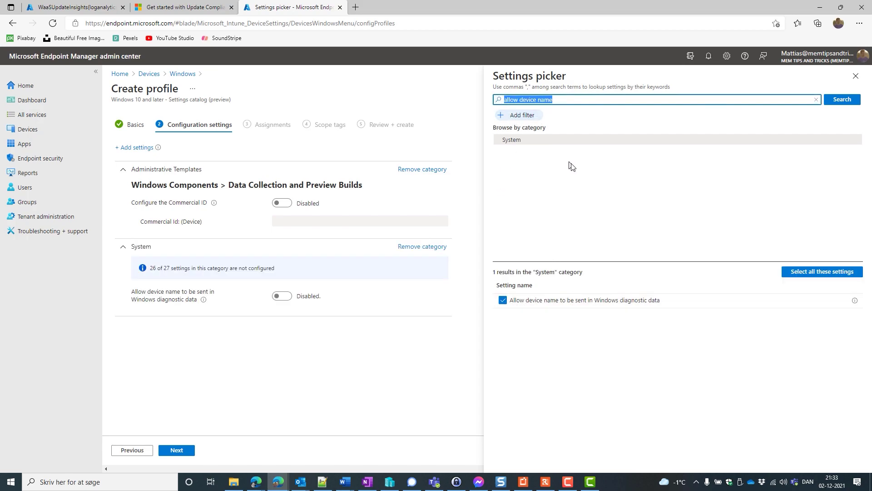
{"action": "type", "text": "a"}
{"action": "key", "text": "Return"}
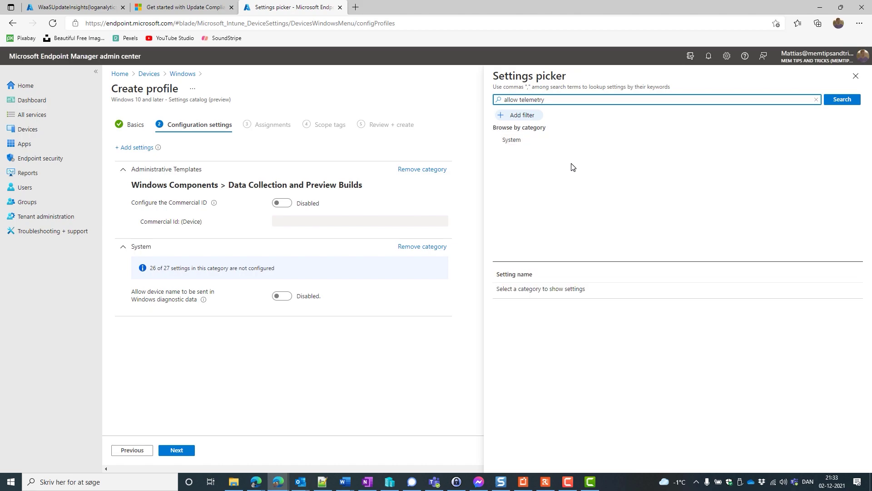
Add Allow Telemetry, then find Allow Update Compliance Processing under System.
{"action": "left_click", "coordinate": [522, 141]}
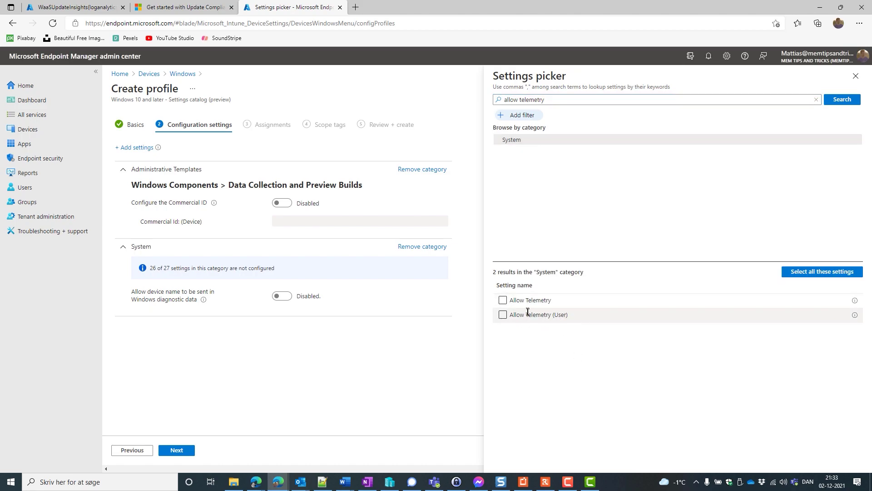
{"action": "left_click", "coordinate": [502, 300]}
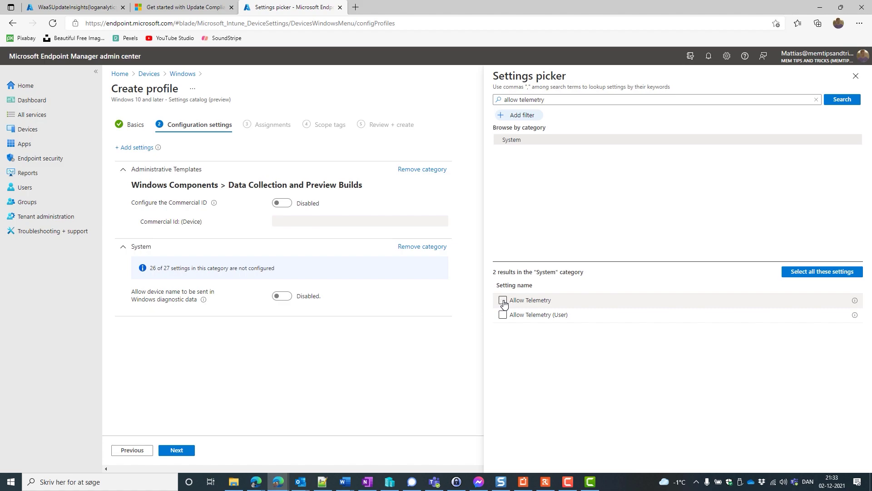
{"action": "triple_click", "coordinate": [539, 99]}
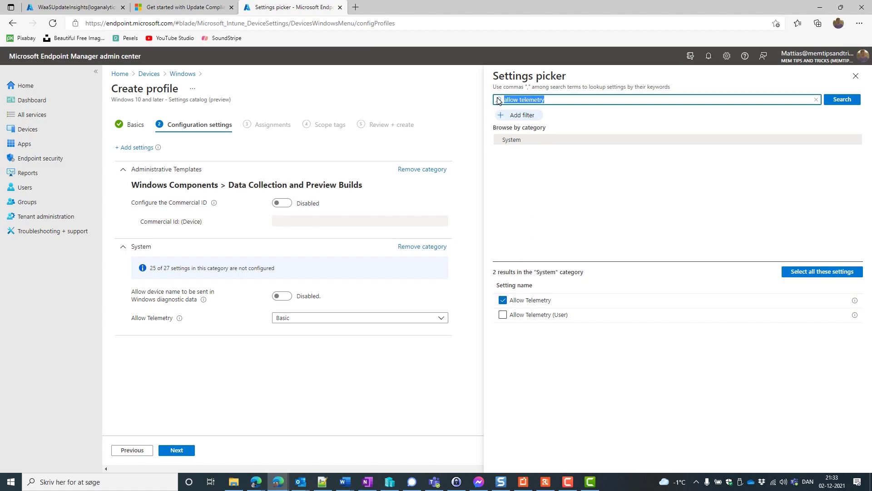
{"action": "type", "text": "allow update compliance"}
{"action": "key", "text": "Return"}
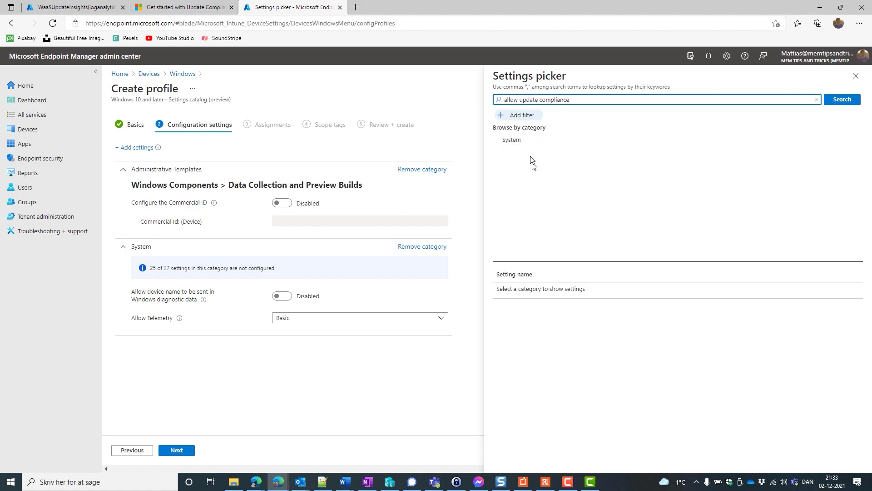
{"action": "left_click", "coordinate": [526, 140]}
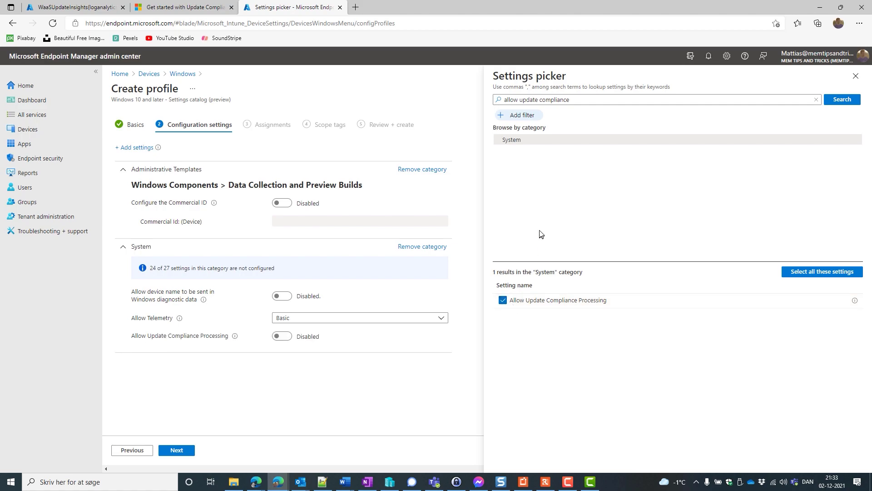
Add both Configure Telemetry Opt In settings: Change Notification and Settings Ux.
{"action": "left_click_drag", "start_coordinate": [569, 100], "coordinate": [488, 100]}
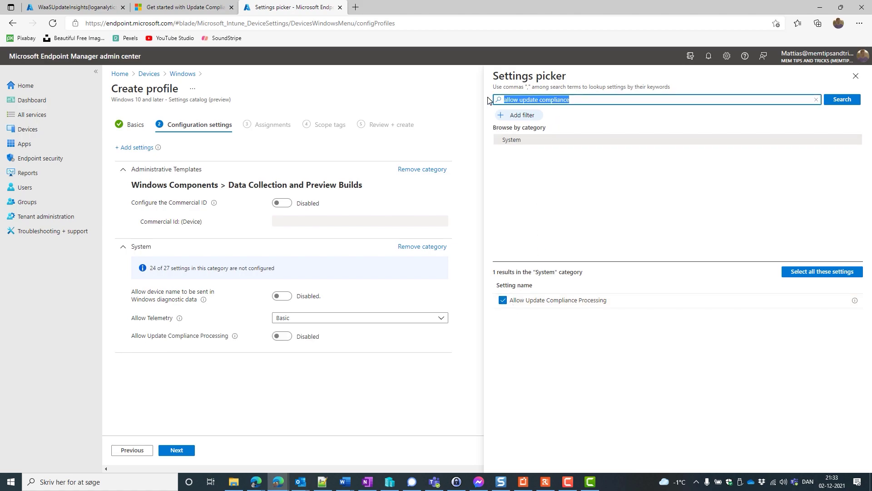
{"action": "type", "text": "configure telemetry opt"}
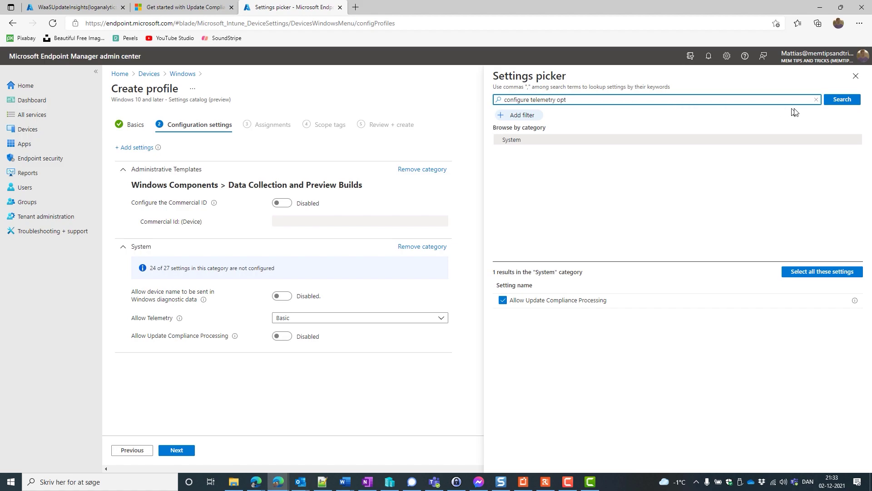
{"action": "left_click", "coordinate": [840, 101]}
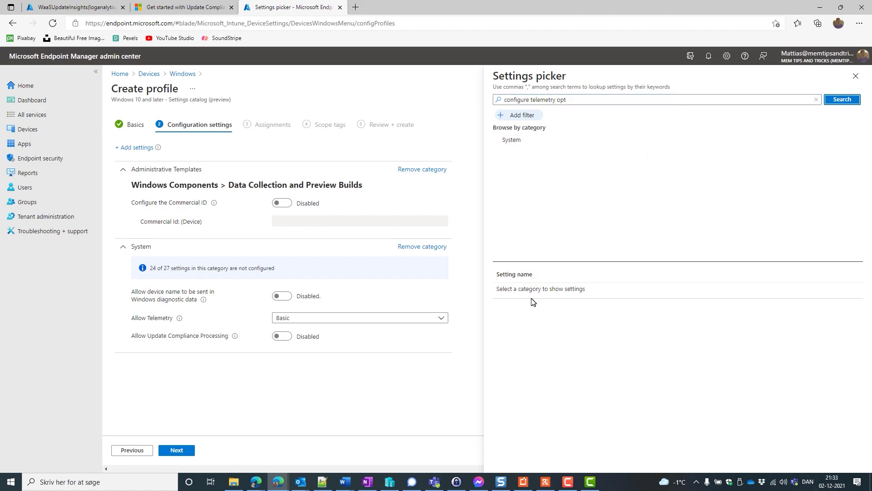
{"action": "left_click", "coordinate": [517, 138]}
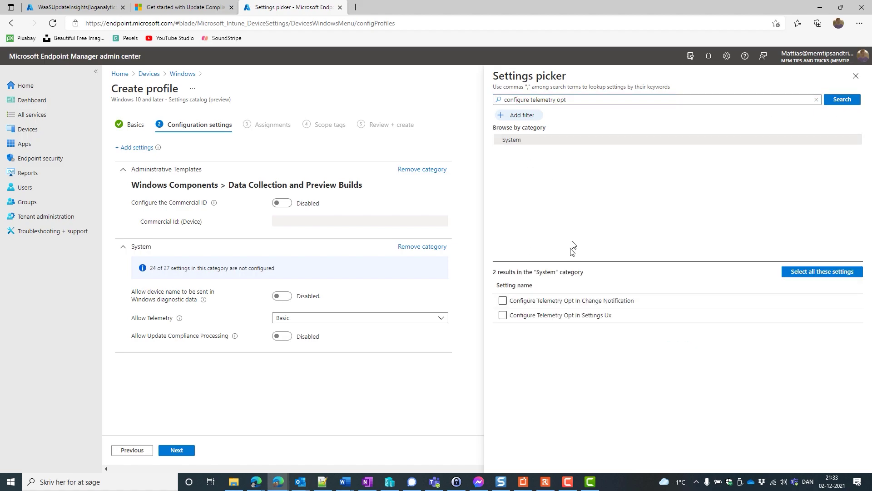
{"action": "left_click", "coordinate": [503, 300]}
{"action": "left_click", "coordinate": [502, 315]}
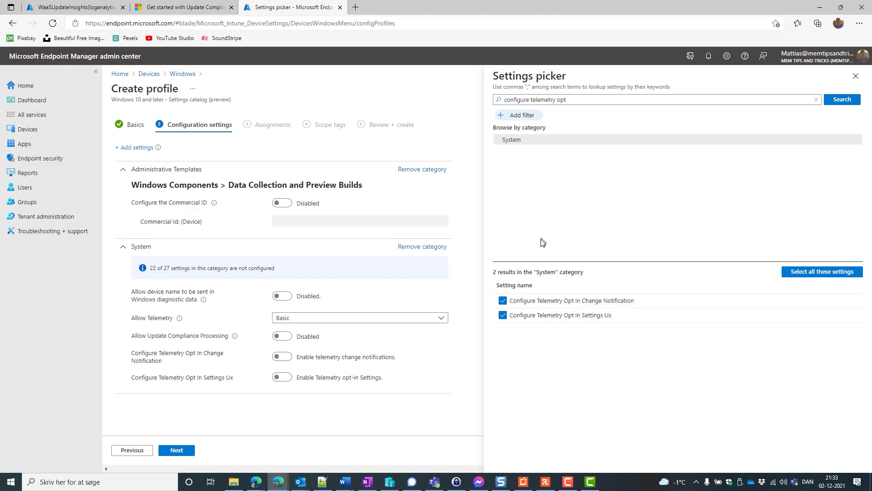
Search for allow wufb cloud and add Allow WUfB Cloud Processing.
{"action": "left_click_drag", "start_coordinate": [571, 99], "coordinate": [504, 100]}
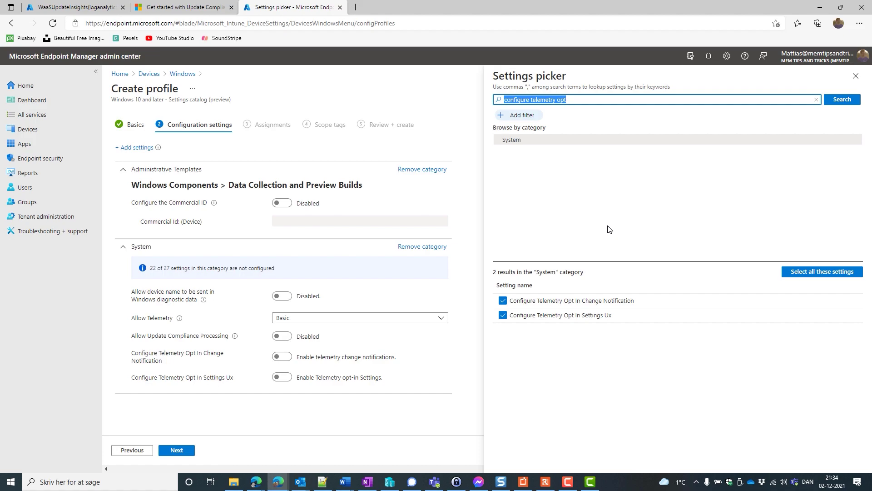
{"action": "type", "text": "allow wufb cloud"}
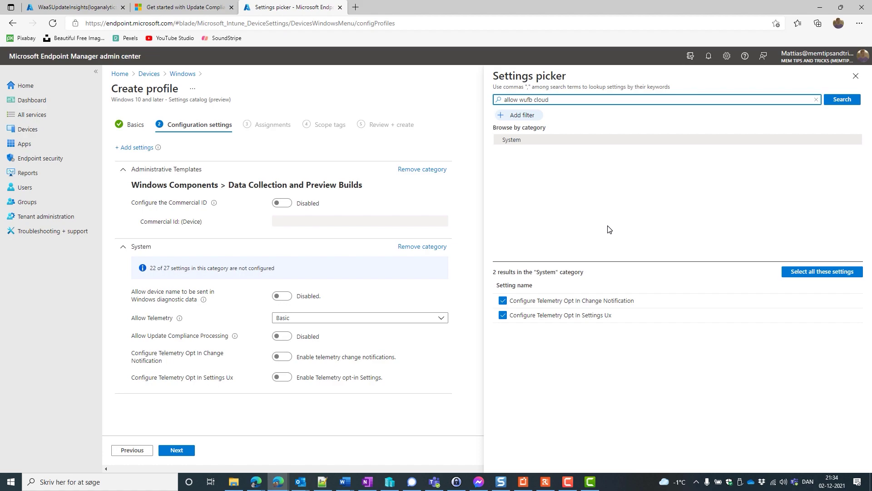
{"action": "left_click", "coordinate": [841, 99]}
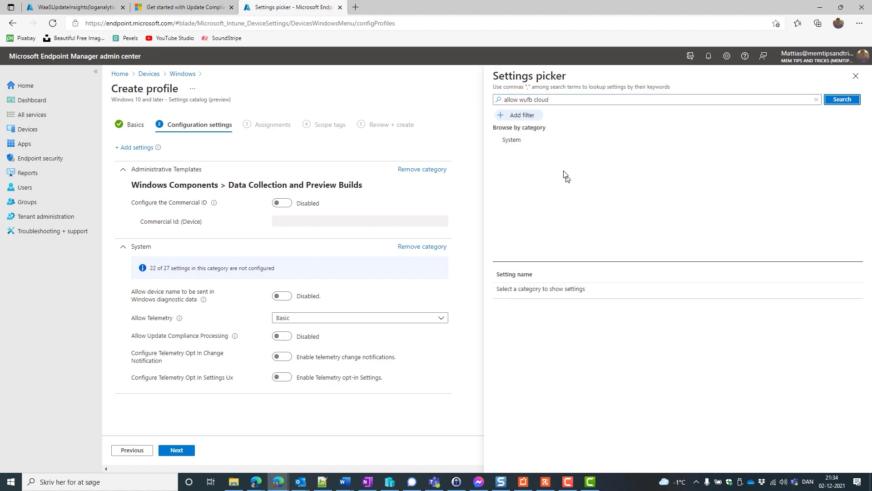
{"action": "left_click", "coordinate": [523, 142]}
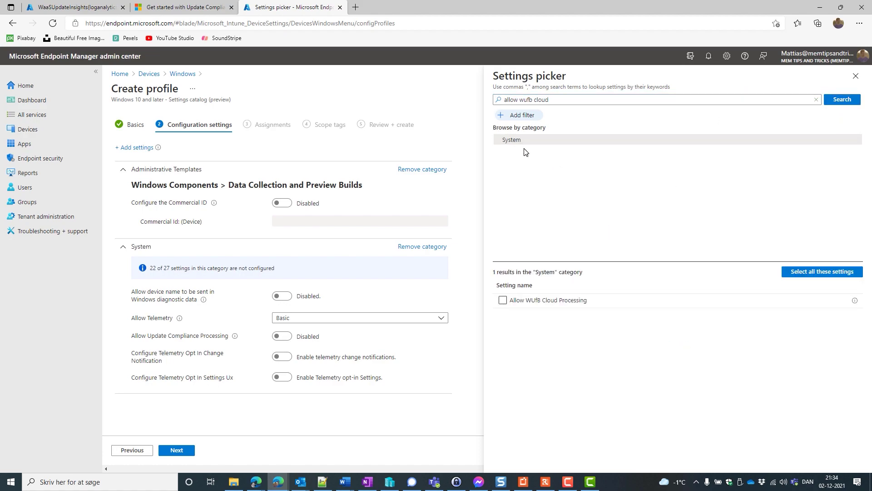
{"action": "left_click", "coordinate": [503, 301]}
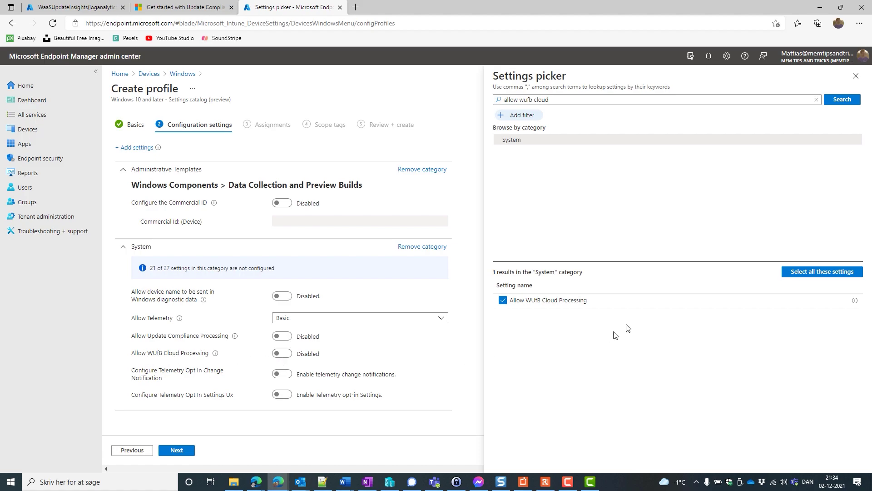
Close the settings picker and switch Configure the Commercial ID to Enabled.
{"action": "left_click", "coordinate": [860, 81]}
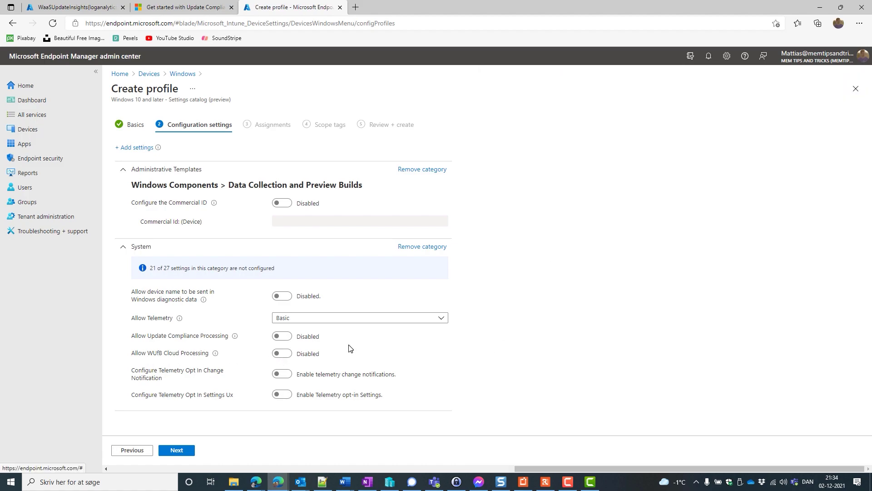
{"action": "left_click", "coordinate": [281, 204]}
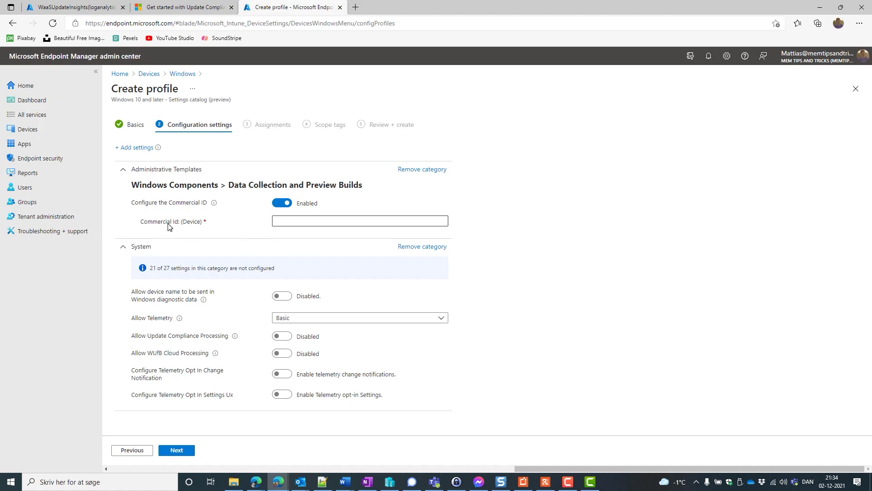
Copy the Commercial Id Key from WaaSUpdateInsights' Update Compliance Settings into the profile's Commercial ID field.
{"action": "left_click", "coordinate": [111, 7]}
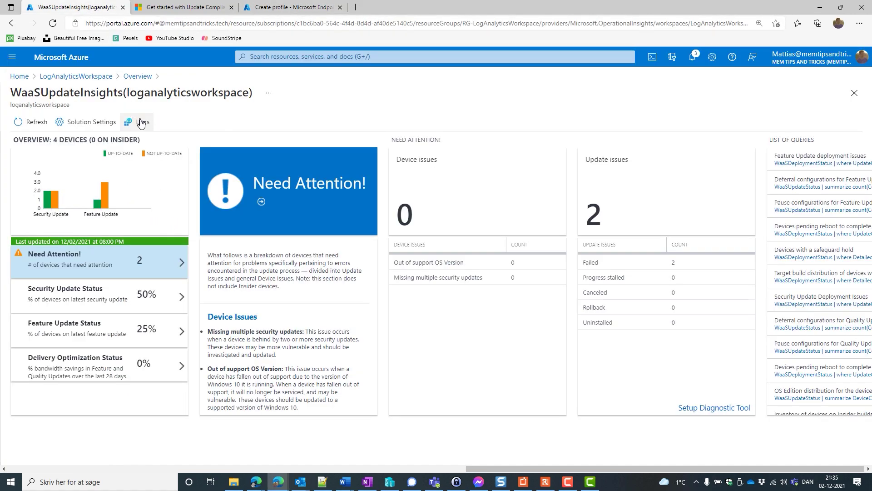
{"action": "left_click", "coordinate": [81, 76]}
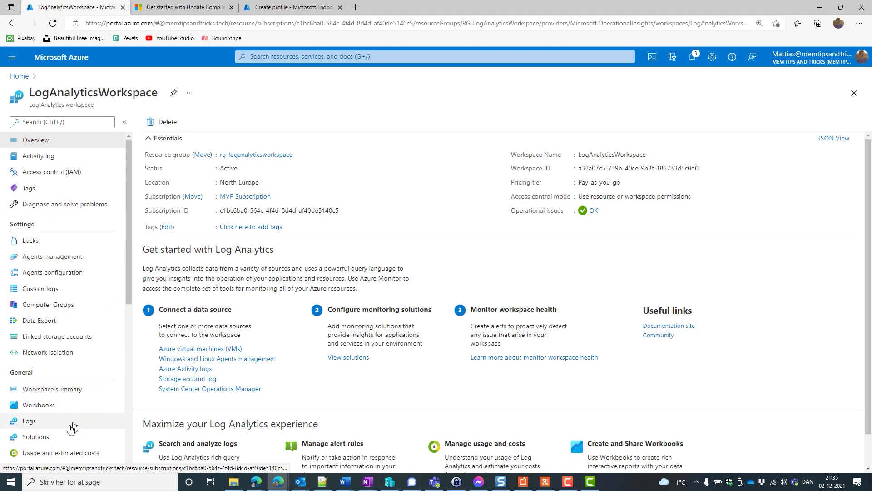
{"action": "left_click", "coordinate": [37, 439]}
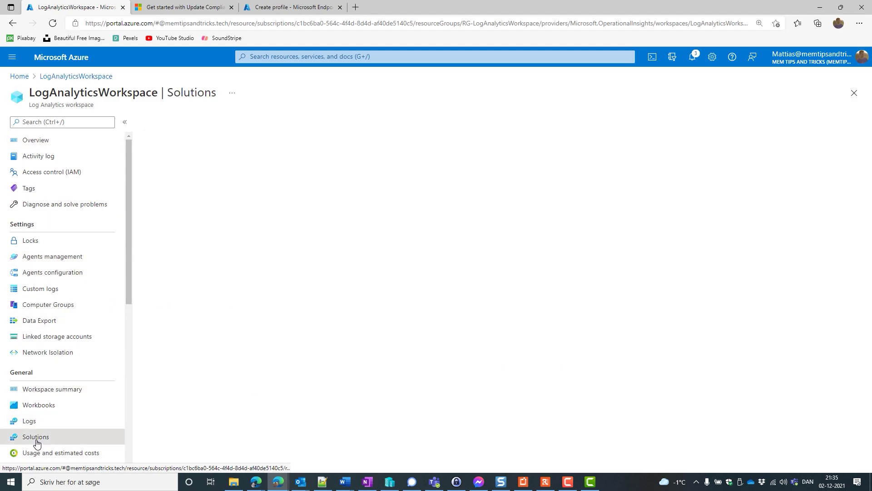
{"action": "left_click", "coordinate": [185, 189]}
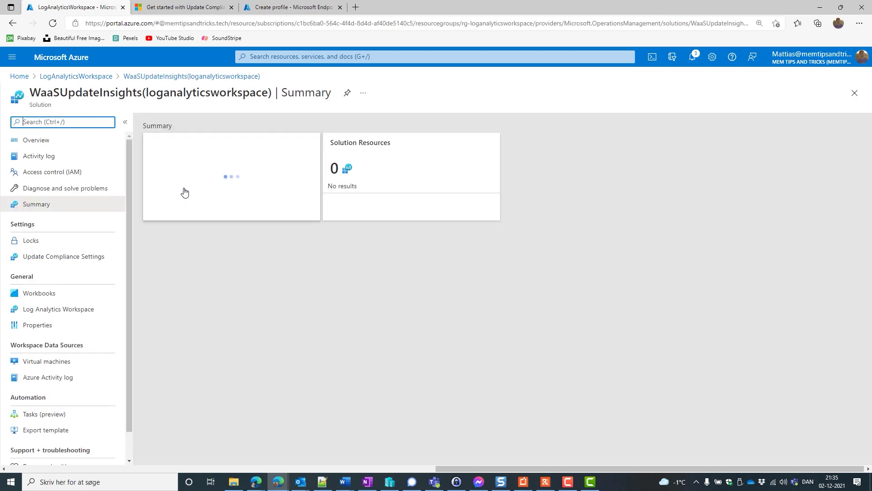
{"action": "left_click", "coordinate": [61, 258]}
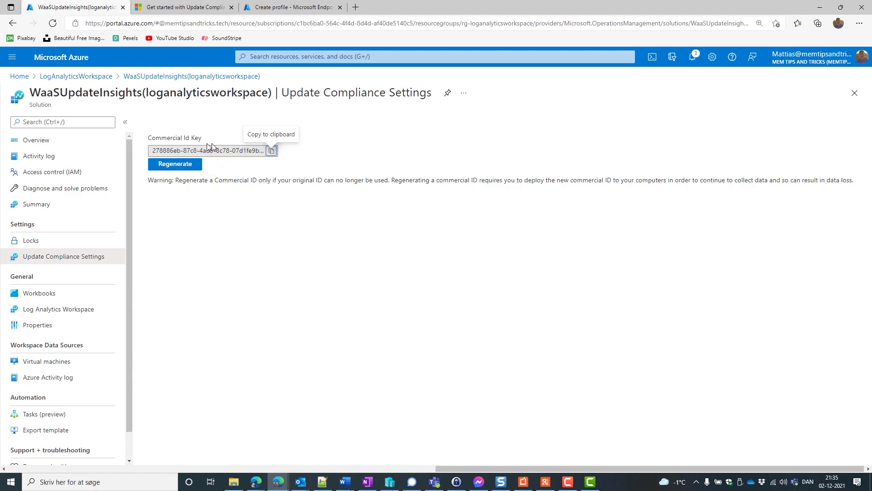
{"action": "left_click", "coordinate": [272, 151]}
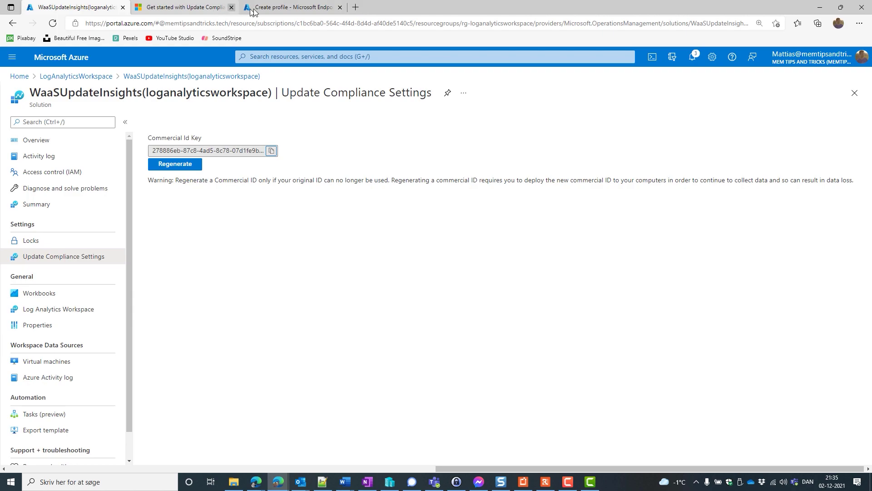
{"action": "left_click", "coordinate": [286, 7]}
{"action": "left_click", "coordinate": [374, 220]}
Paste the Commercial Id Key and review the device-name setting's explanation.
{"action": "key", "text": "ctrl+v"}
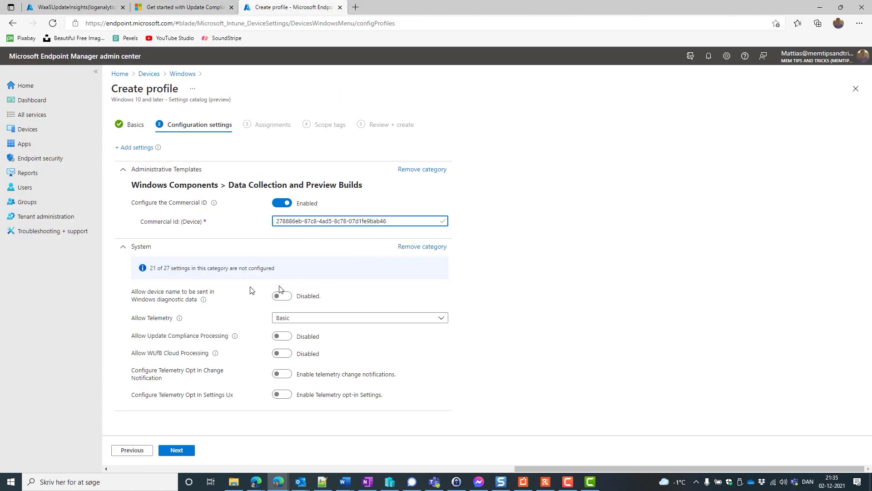
{"action": "left_click_drag", "start_coordinate": [138, 293], "coordinate": [181, 295]}
{"action": "left_click", "coordinate": [184, 295]}
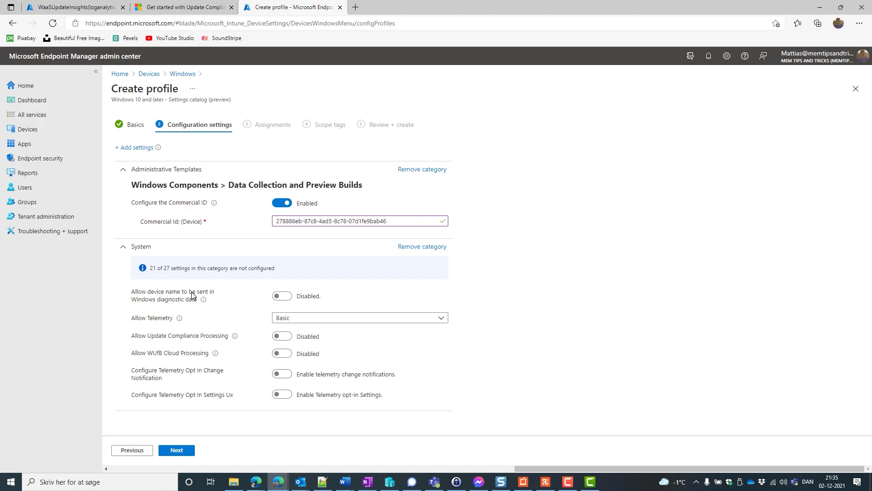
{"action": "left_click_drag", "start_coordinate": [158, 301], "coordinate": [188, 302]}
{"action": "left_click", "coordinate": [197, 301]}
Allow device name in diagnostic data and set Allow Telemetry to Full.
{"action": "left_click", "coordinate": [282, 295]}
{"action": "left_click", "coordinate": [282, 320]}
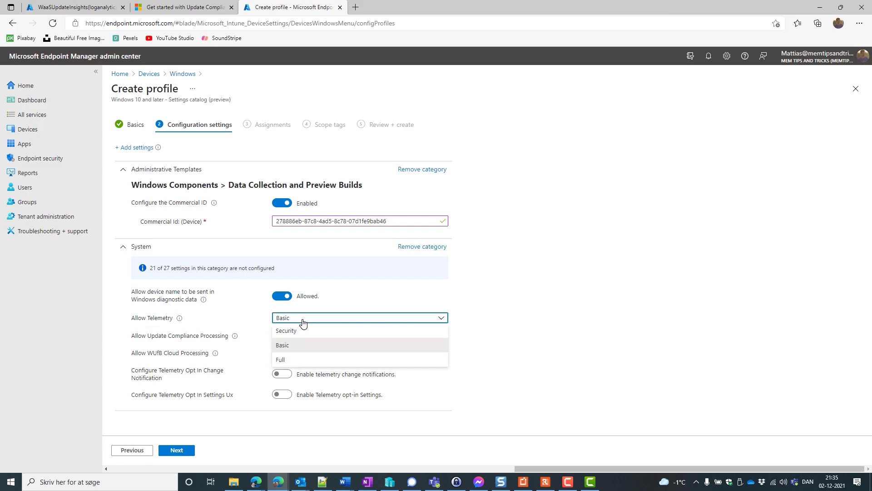
{"action": "left_click", "coordinate": [288, 362]}
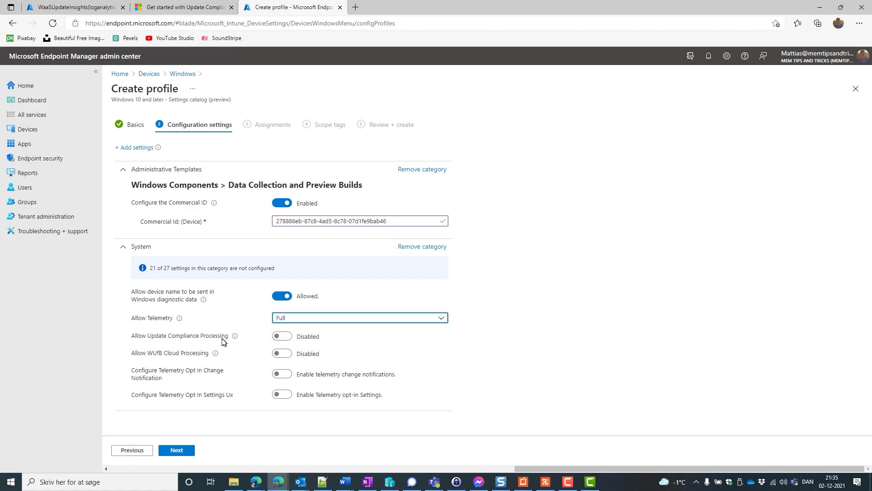
Enable Allow Update Compliance Processing and Allow WUfB Cloud Processing.
{"action": "left_click_drag", "start_coordinate": [139, 337], "coordinate": [195, 339]}
{"action": "left_click", "coordinate": [196, 340]}
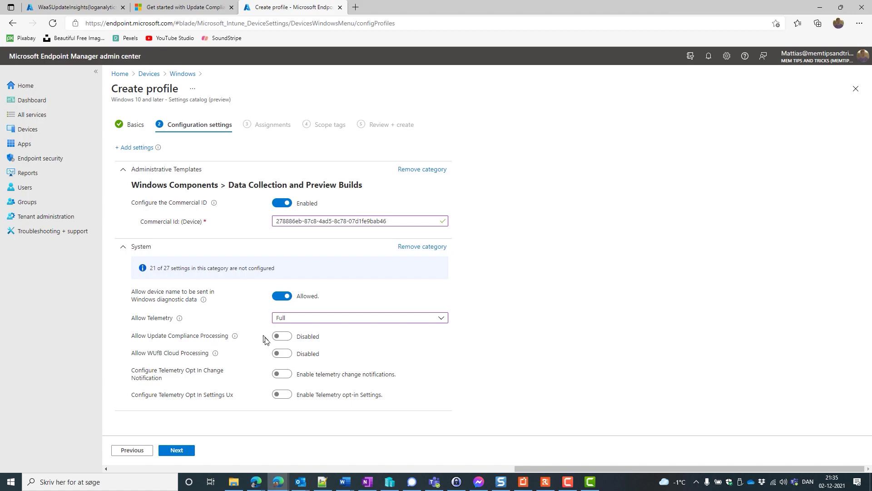
{"action": "left_click", "coordinate": [279, 339]}
{"action": "left_click", "coordinate": [280, 354]}
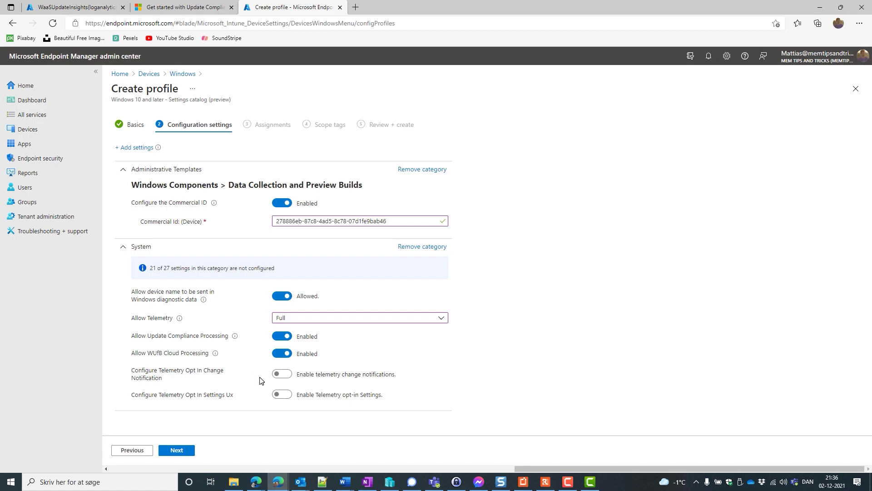
Turn on Configure Telemetry Opt In Change Notification and Configure Telemetry Opt In Settings Ux.
{"action": "left_click_drag", "start_coordinate": [146, 372], "coordinate": [179, 373]}
{"action": "left_click", "coordinate": [189, 374]}
{"action": "left_click", "coordinate": [278, 376]}
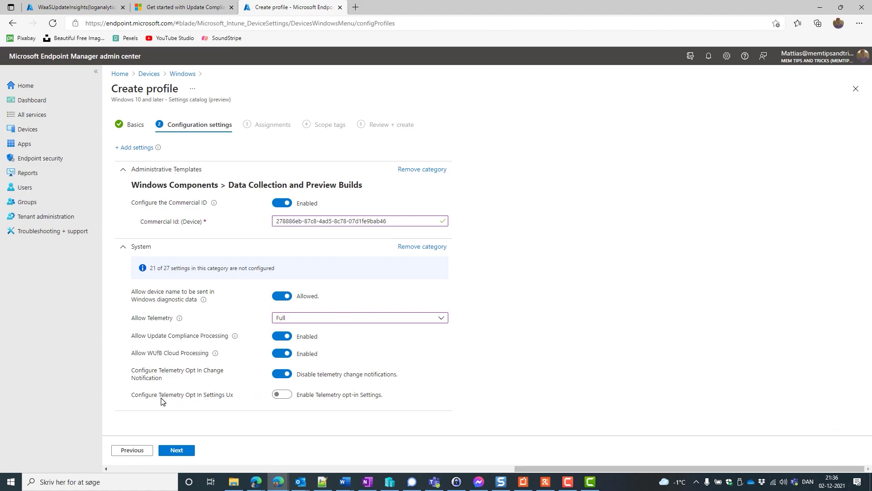
{"action": "left_click", "coordinate": [281, 394]}
Assign Win10/11-TelemetryData-Devices to all devices and create it from Review + create.
{"action": "left_click", "coordinate": [177, 450]}
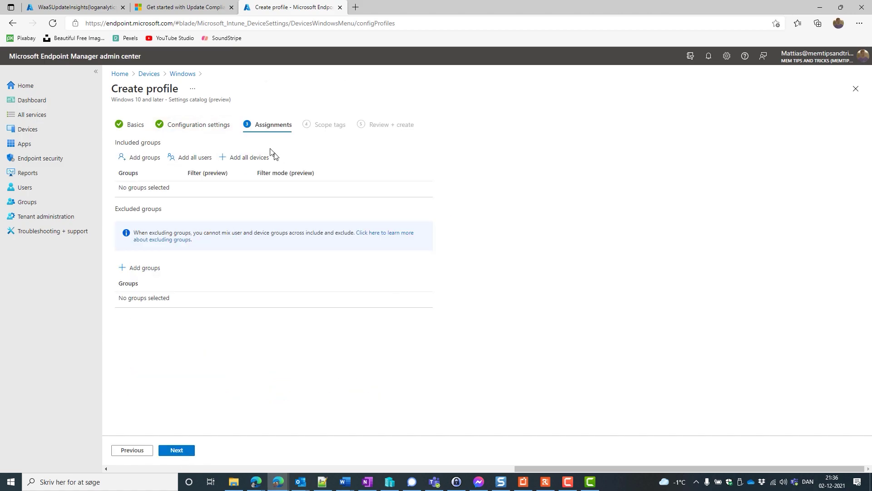
{"action": "left_click", "coordinate": [250, 157]}
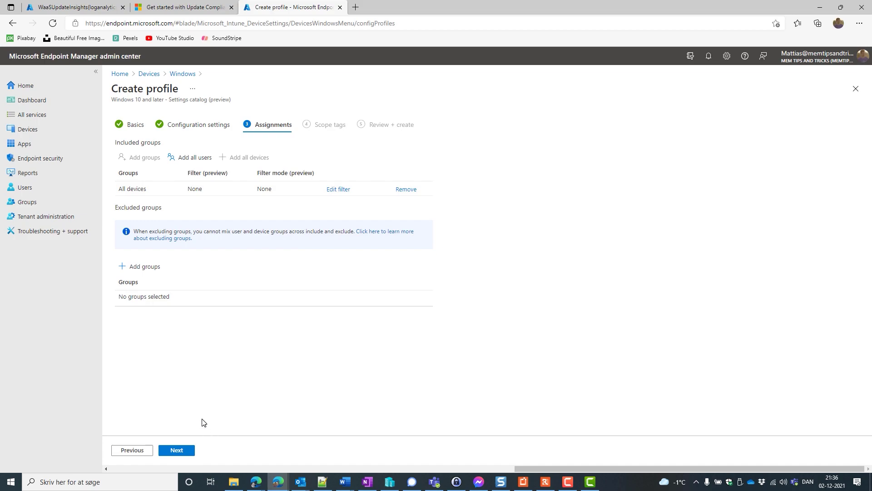
{"action": "left_click", "coordinate": [178, 451]}
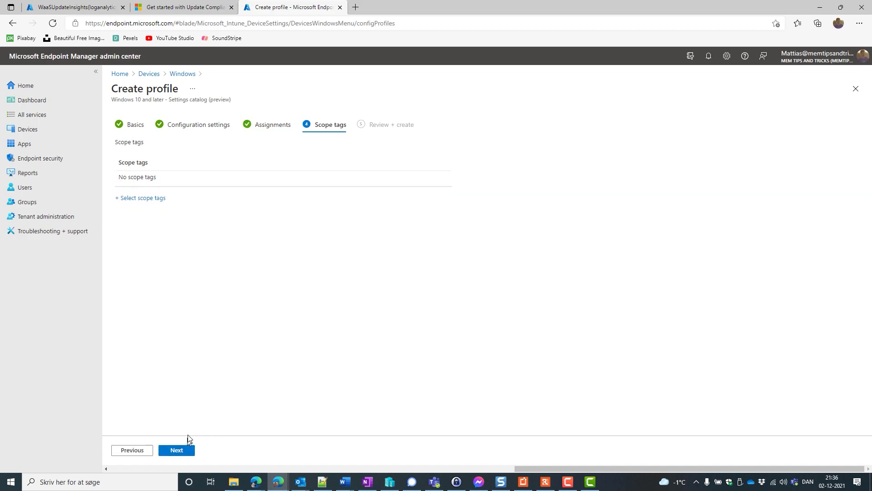
{"action": "left_click", "coordinate": [192, 451]}
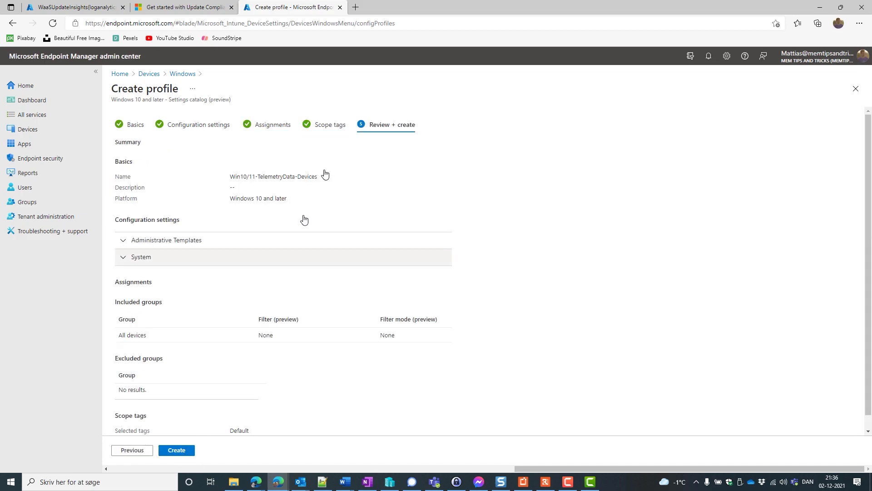
{"action": "left_click", "coordinate": [177, 451]}
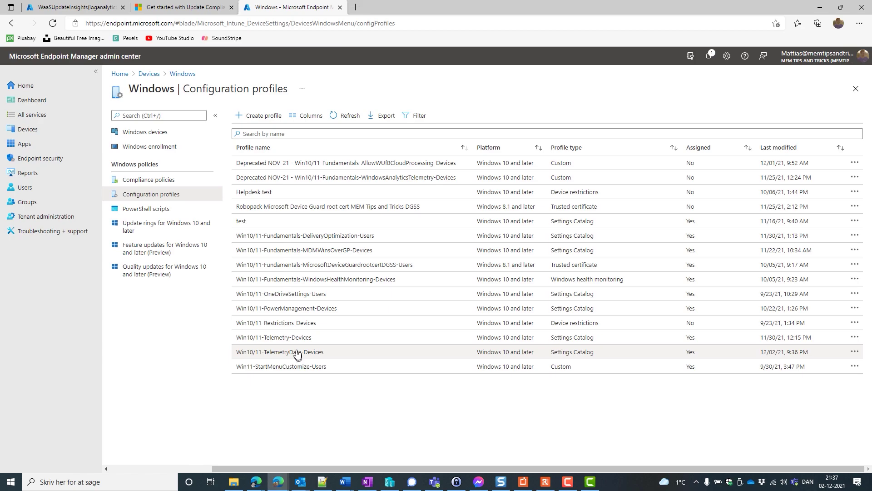
Open the Win10/11-Telemetry-Devices profile's device check-in report.
{"action": "key", "text": "F10"}
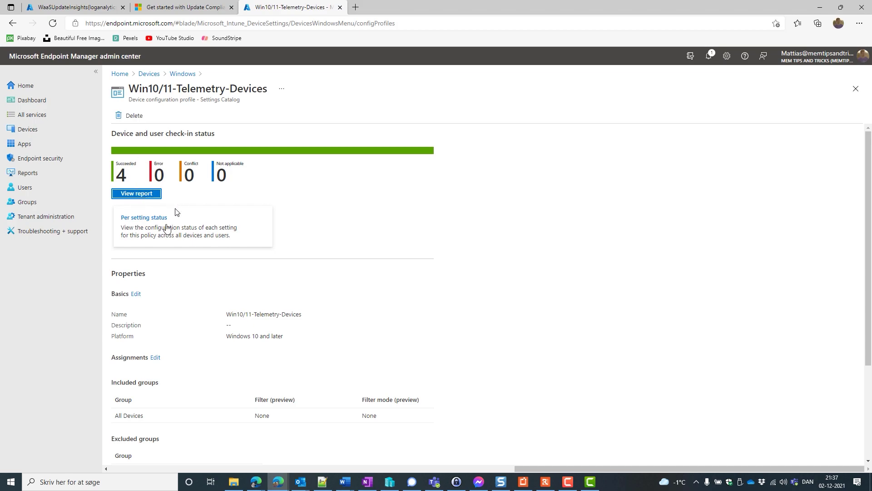
{"action": "scroll", "coordinate": [171, 386], "scroll_direction": "down", "scroll_amount": 3}
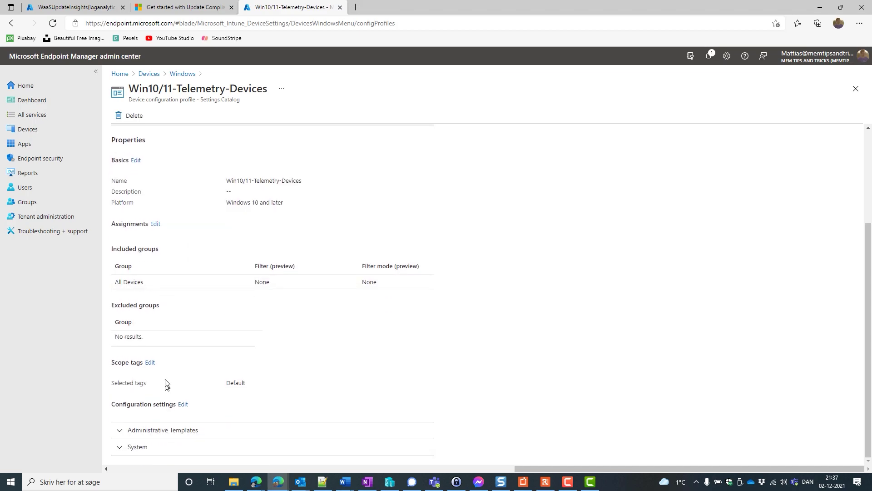
{"action": "scroll", "coordinate": [168, 378], "scroll_direction": "up", "scroll_amount": 3}
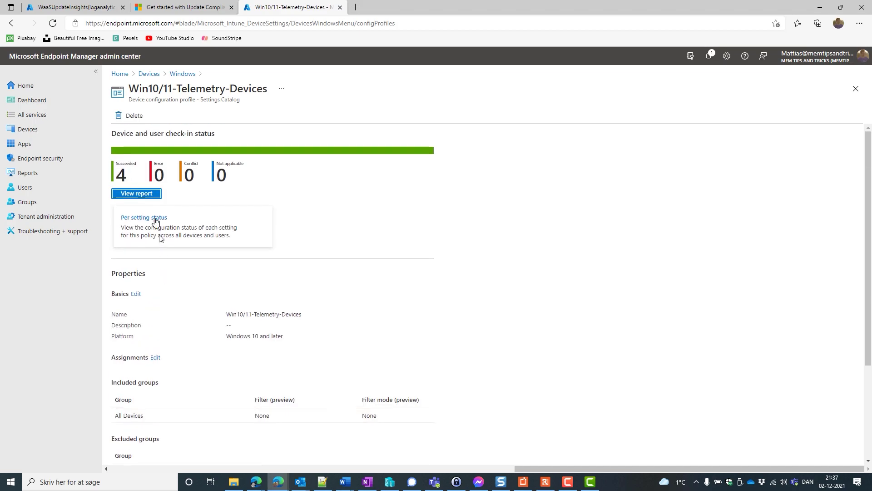
{"action": "left_click", "coordinate": [147, 196]}
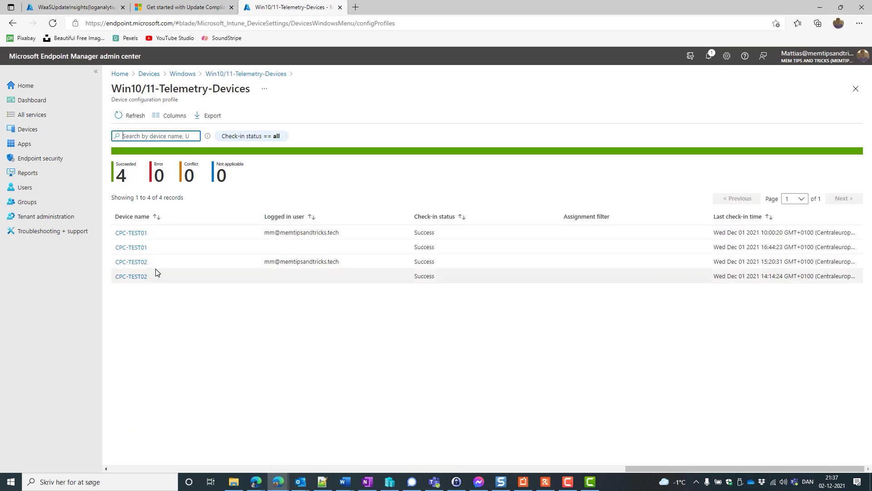
Open CPC-TEST01's profile settings to check all 7 settings show Succeeded.
{"action": "left_click", "coordinate": [131, 233]}
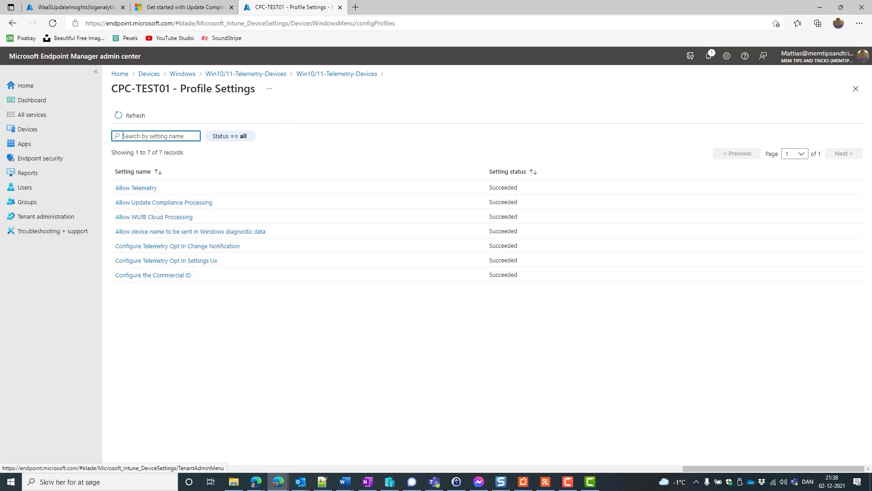
Launch Registry Editor by running regedit.
{"action": "right_click", "coordinate": [11, 481]}
{"action": "left_click", "coordinate": [32, 438]}
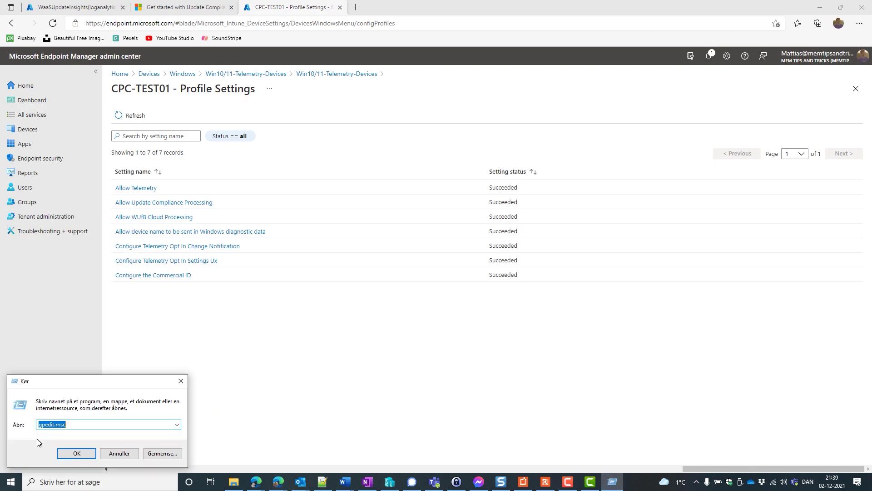
{"action": "type", "text": "red"}
{"action": "key", "text": "BackSpace"}
{"action": "type", "text": "gedit"}
{"action": "key", "text": "Return"}
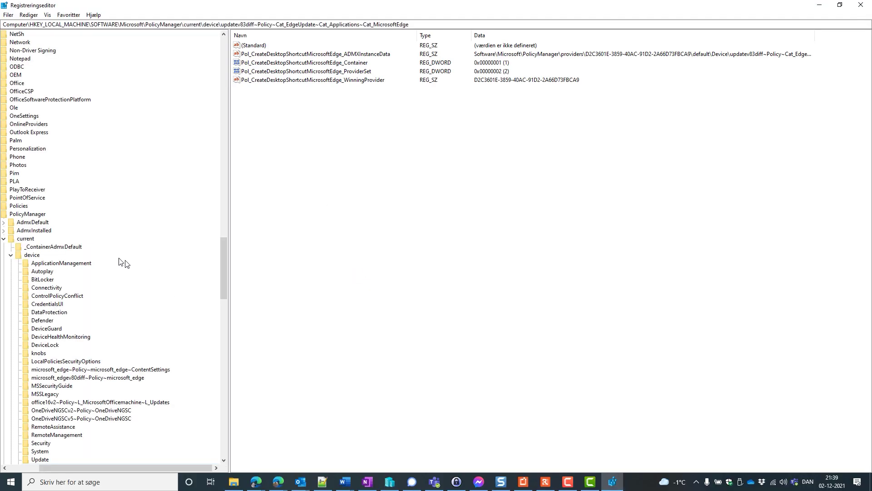
Expand PolicyManager, collapse current and AdmxInstalled, and expand the default key.
{"action": "double_click", "coordinate": [22, 215]}
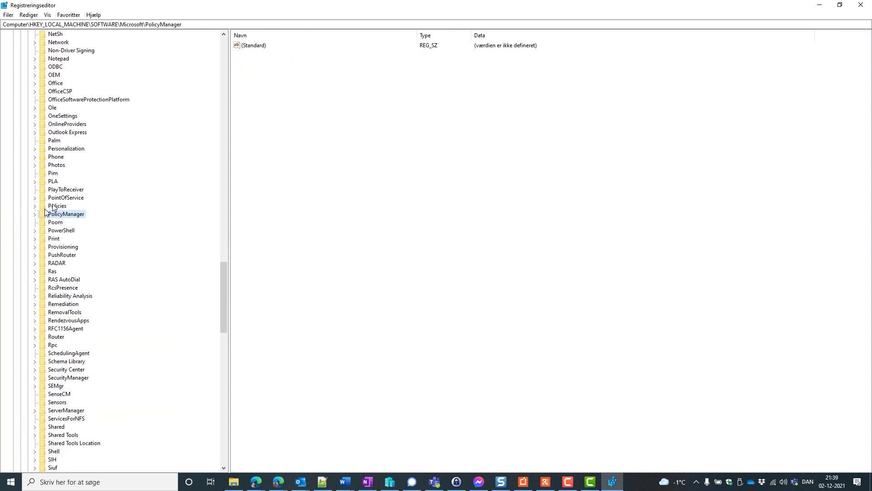
{"action": "left_click", "coordinate": [36, 25]}
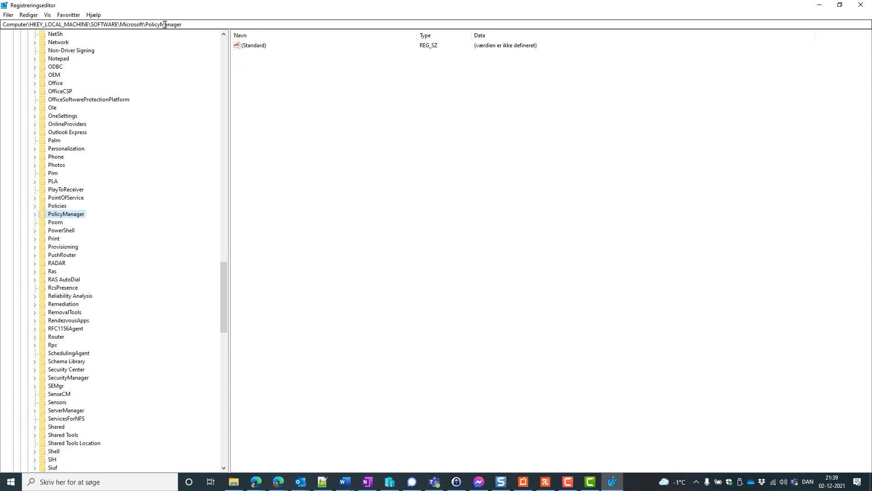
{"action": "double_click", "coordinate": [73, 215]}
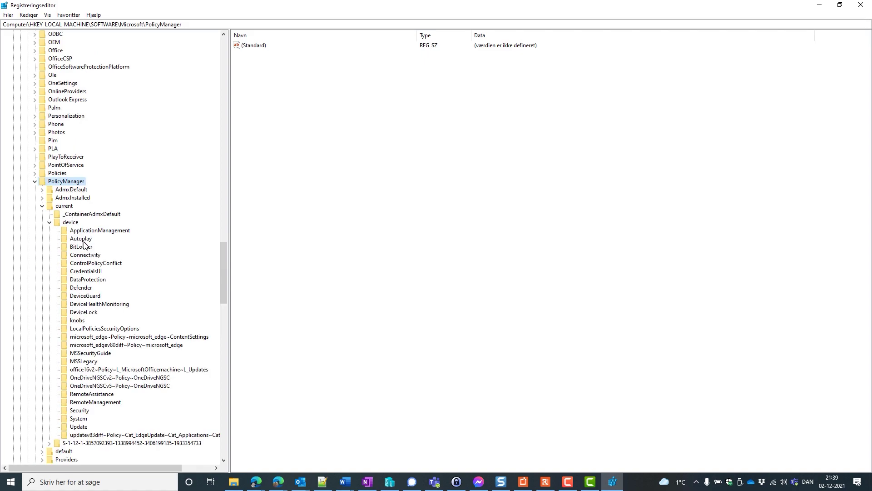
{"action": "double_click", "coordinate": [71, 223]}
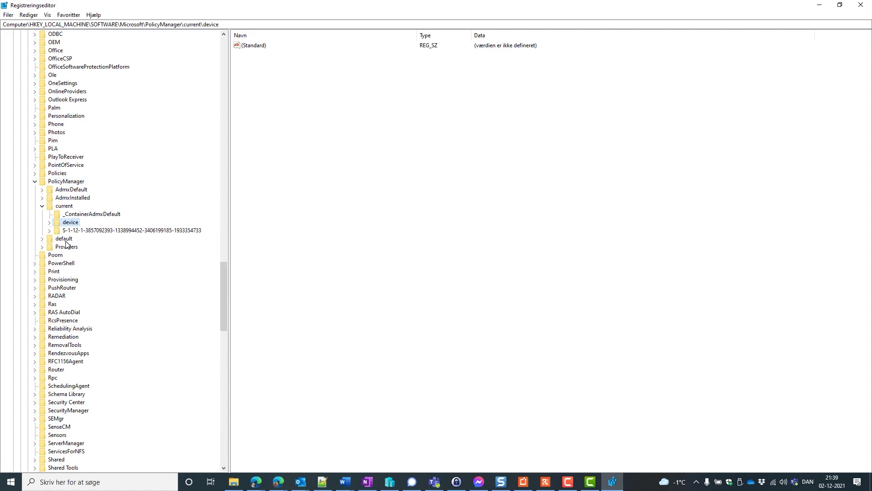
{"action": "double_click", "coordinate": [64, 206]}
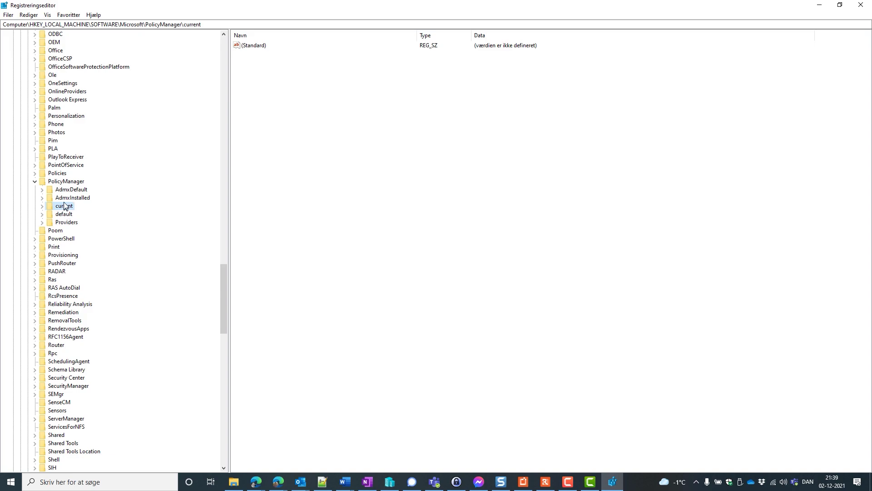
{"action": "double_click", "coordinate": [67, 198]}
{"action": "double_click", "coordinate": [71, 199]}
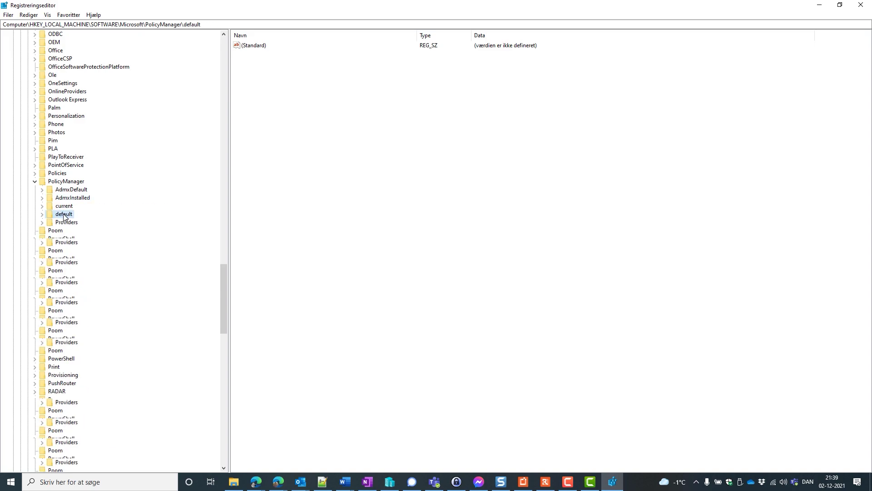
{"action": "double_click", "coordinate": [64, 213]}
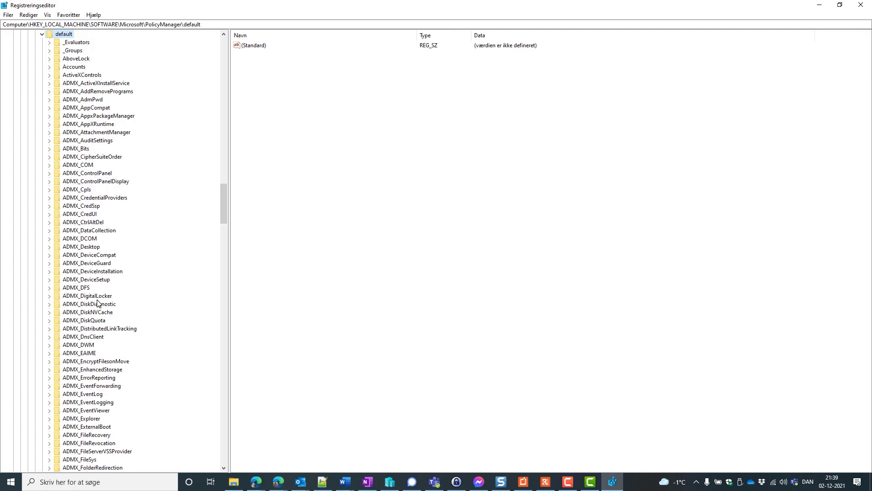
Scroll through the ADMX policy subkeys under PolicyManager\default.
{"action": "scroll", "coordinate": [100, 304], "scroll_direction": "down", "scroll_amount": 8}
{"action": "scroll", "coordinate": [98, 303], "scroll_direction": "down", "scroll_amount": 3}
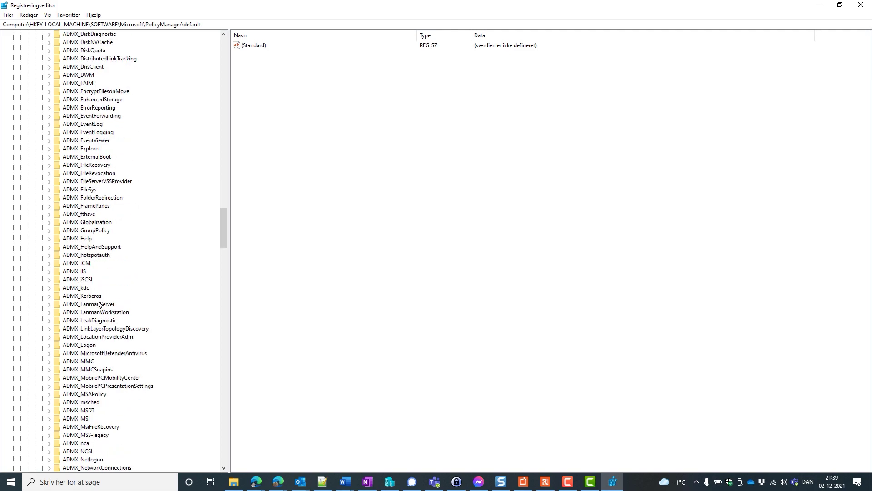
{"action": "scroll", "coordinate": [98, 304], "scroll_direction": "down", "scroll_amount": 8}
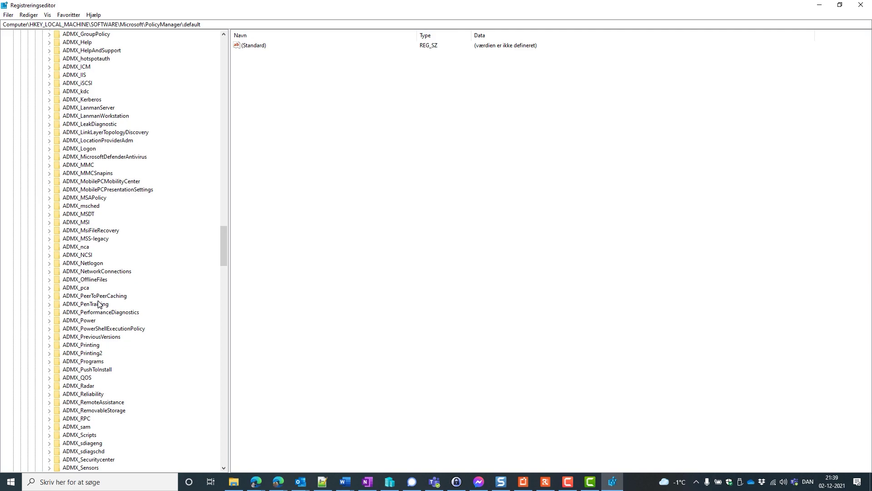
{"action": "scroll", "coordinate": [98, 304], "scroll_direction": "down", "scroll_amount": 10}
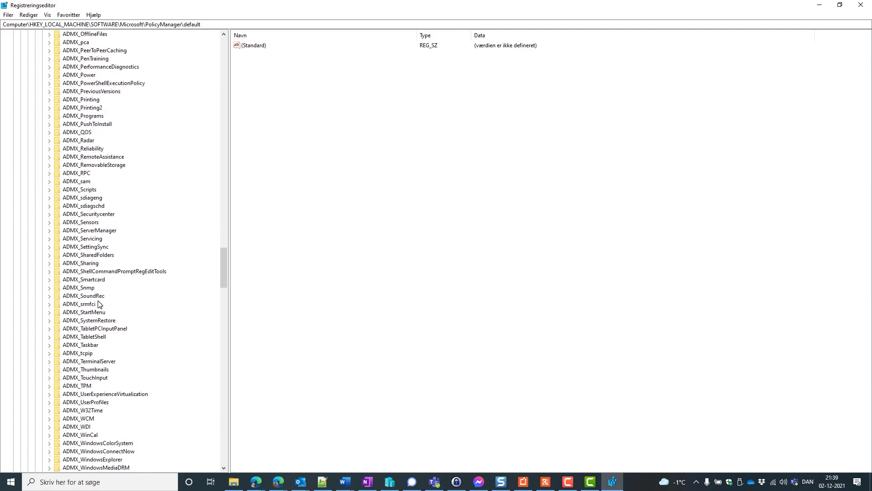
{"action": "scroll", "coordinate": [98, 303], "scroll_direction": "down", "scroll_amount": 8}
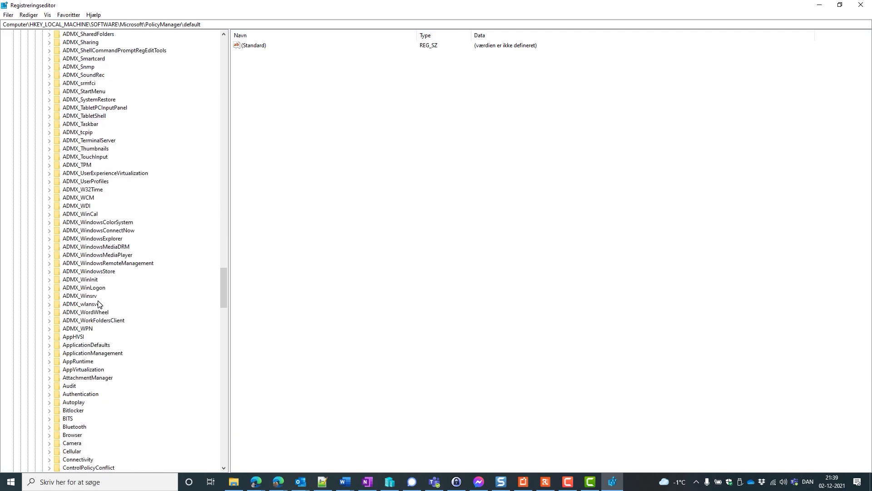
{"action": "scroll", "coordinate": [98, 304], "scroll_direction": "up", "scroll_amount": 15}
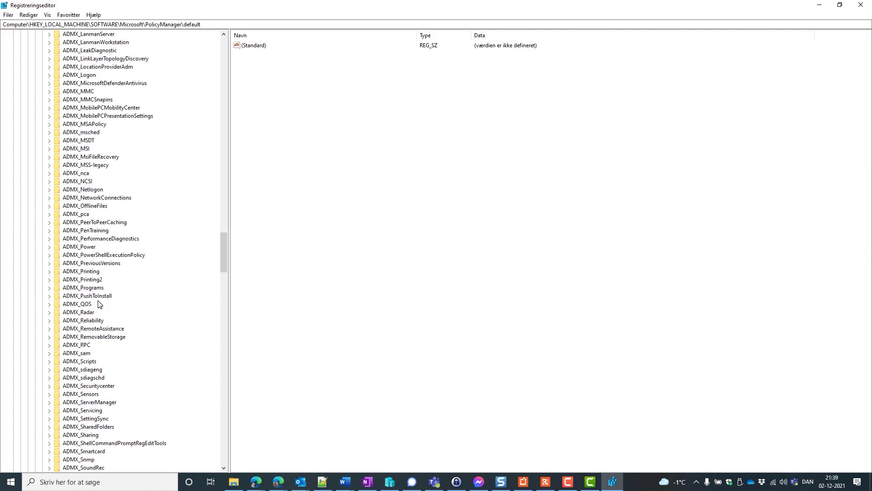
{"action": "scroll", "coordinate": [98, 303], "scroll_direction": "up", "scroll_amount": 20}
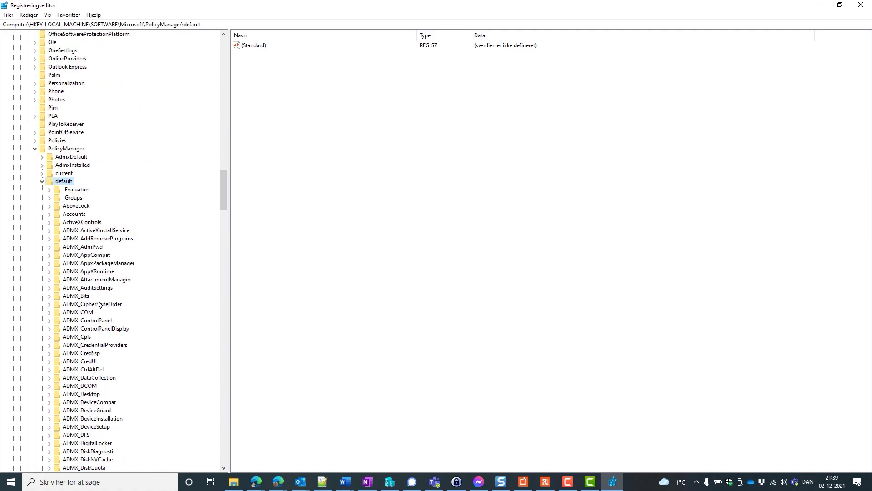
{"action": "scroll", "coordinate": [98, 304], "scroll_direction": "up", "scroll_amount": 3}
{"action": "scroll", "coordinate": [98, 303], "scroll_direction": "down", "scroll_amount": 4}
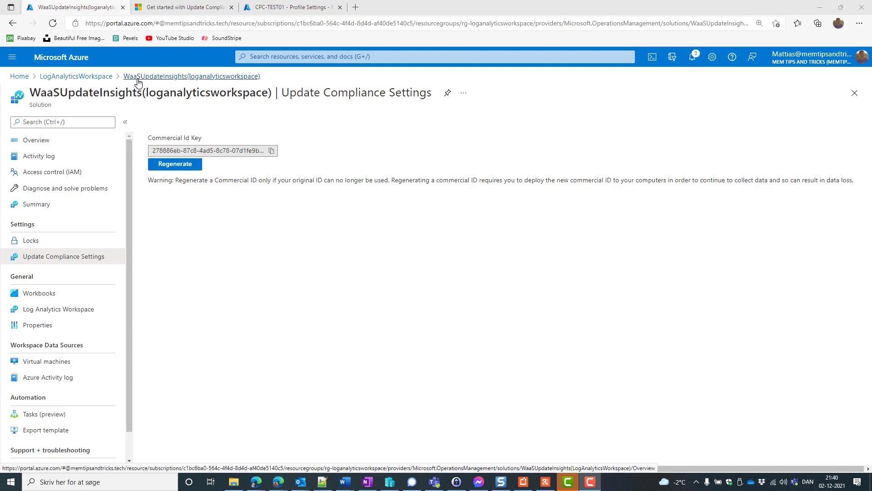
Return via the WaaSUpdateInsights breadcrumb to its overview showing 4 devices and 2 update issues.
{"action": "left_click", "coordinate": [93, 76]}
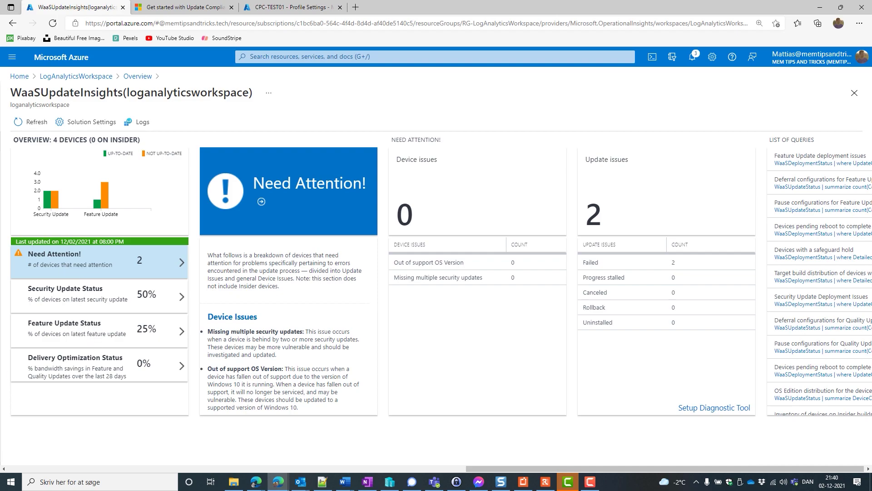
Switch windows to the WaaSUpdateInsights Need Attention breakdown: 0 device issues, 2 failed update issues.
{"action": "key", "text": "alt+Tab"}
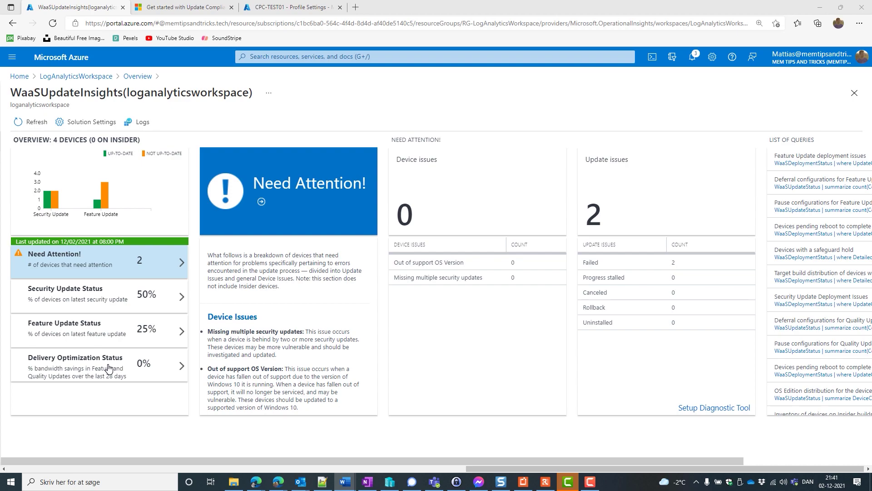
Open the workspace's Logs editor and expand the Update Compliance tables, UCClient through WaaSUpdateStatus.
{"action": "left_click", "coordinate": [143, 123]}
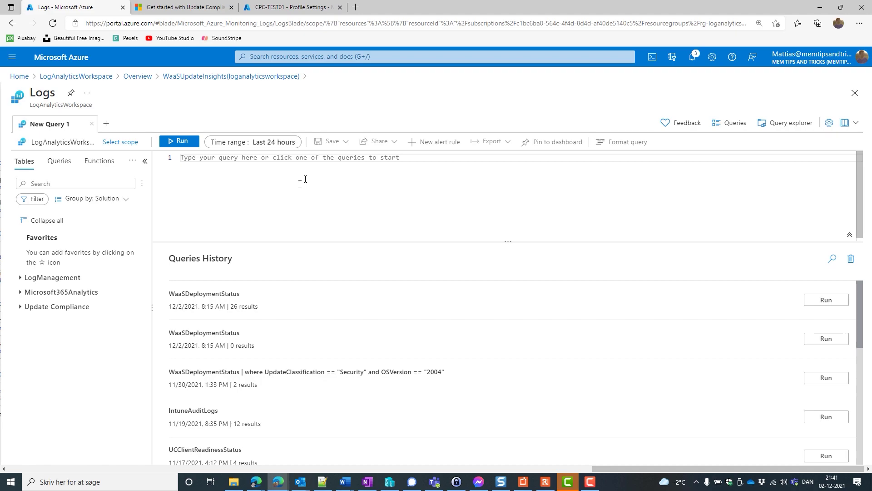
{"action": "left_click", "coordinate": [24, 307]}
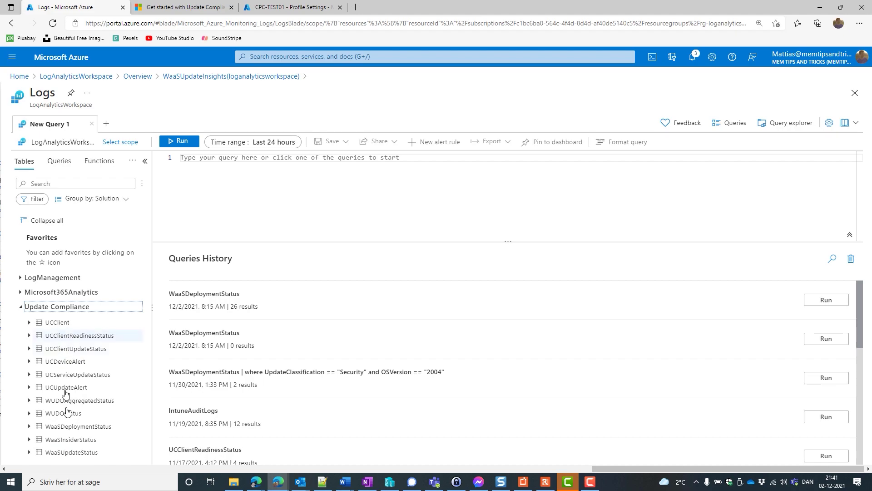
Run a WaaSDeploymentStatus query and scroll across the columns of its 26 result records.
{"action": "mouse_move", "coordinate": [64, 375]}
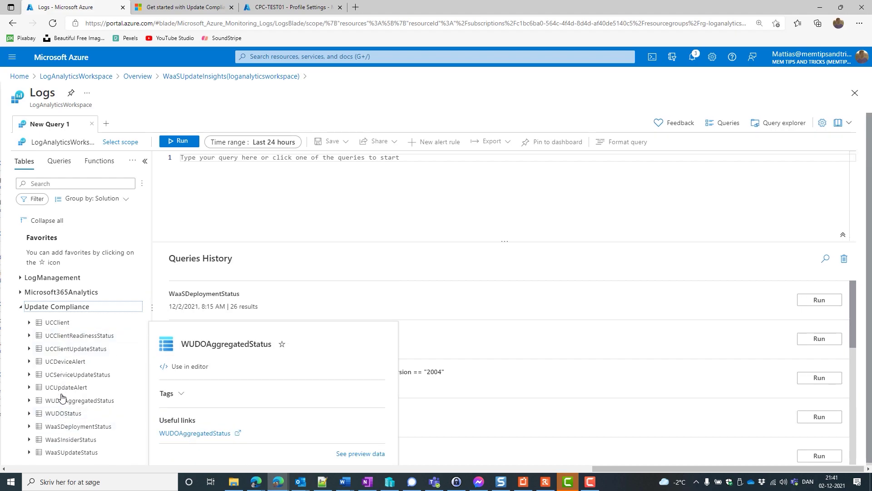
{"action": "mouse_move", "coordinate": [61, 436]}
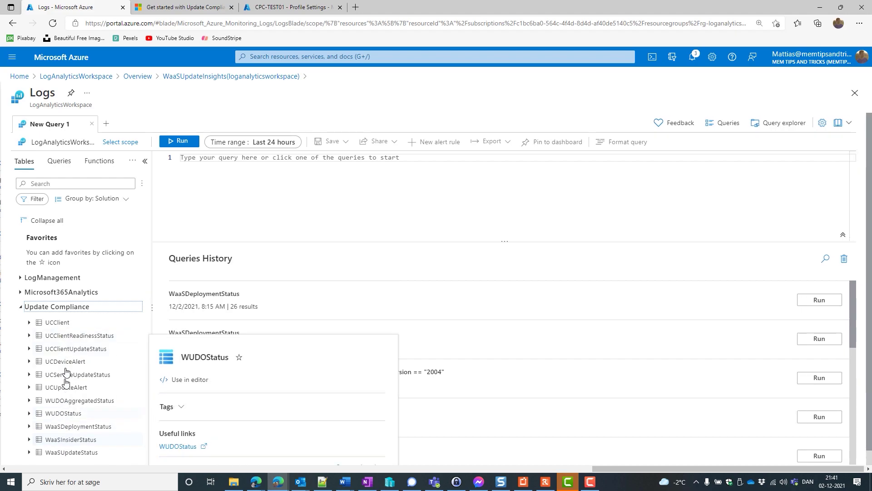
{"action": "mouse_move", "coordinate": [63, 324]}
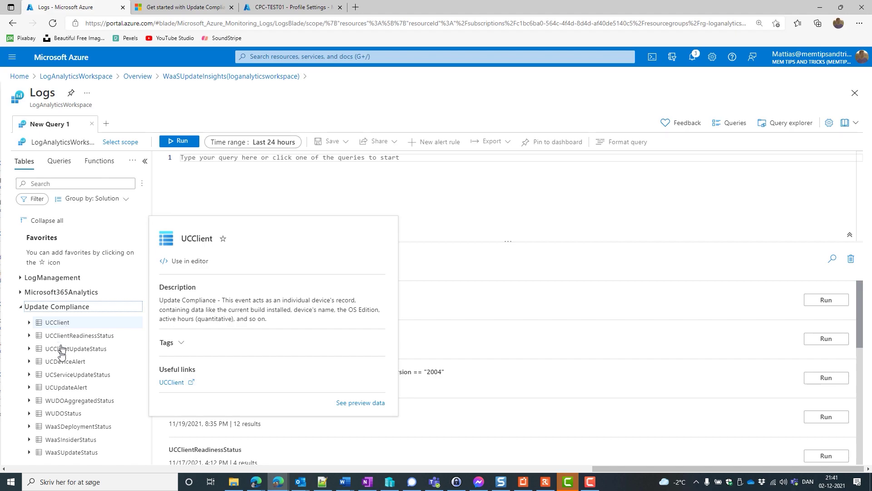
{"action": "double_click", "coordinate": [64, 431]}
{"action": "left_click", "coordinate": [183, 142]}
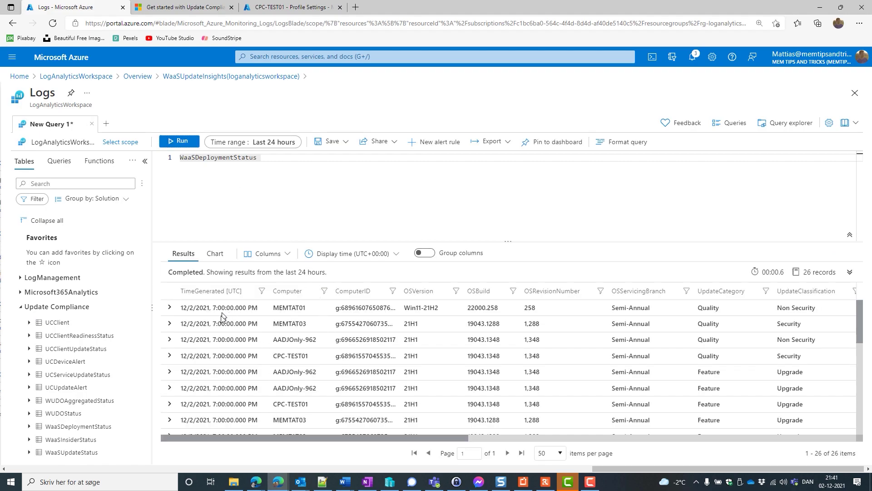
{"action": "left_click_drag", "start_coordinate": [348, 441], "coordinate": [483, 445]}
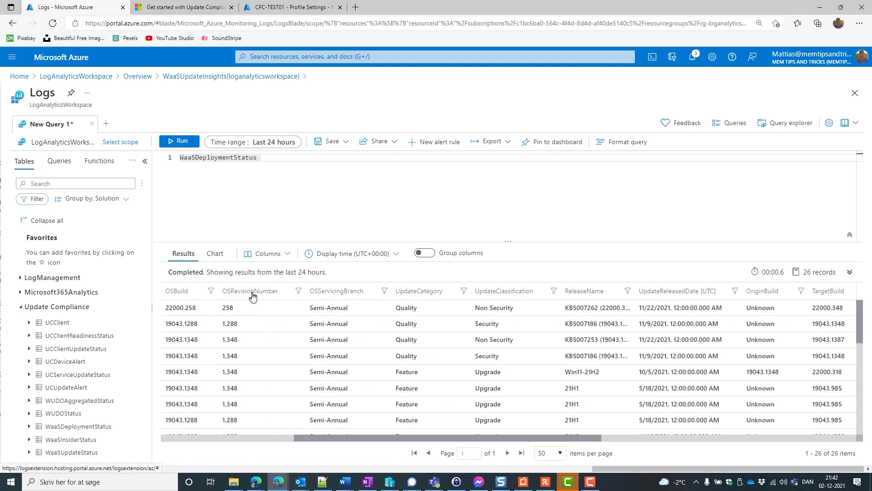
{"action": "left_click_drag", "start_coordinate": [344, 441], "coordinate": [436, 444]}
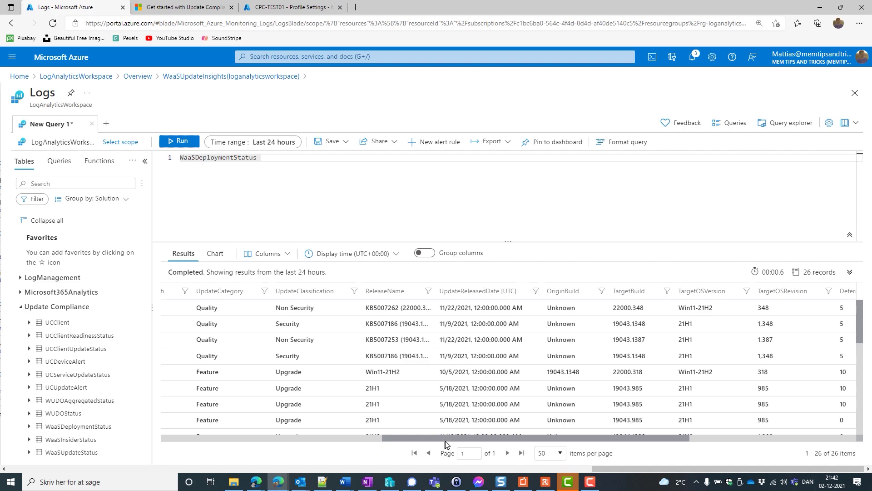
{"action": "left_click_drag", "start_coordinate": [453, 441], "coordinate": [223, 441]}
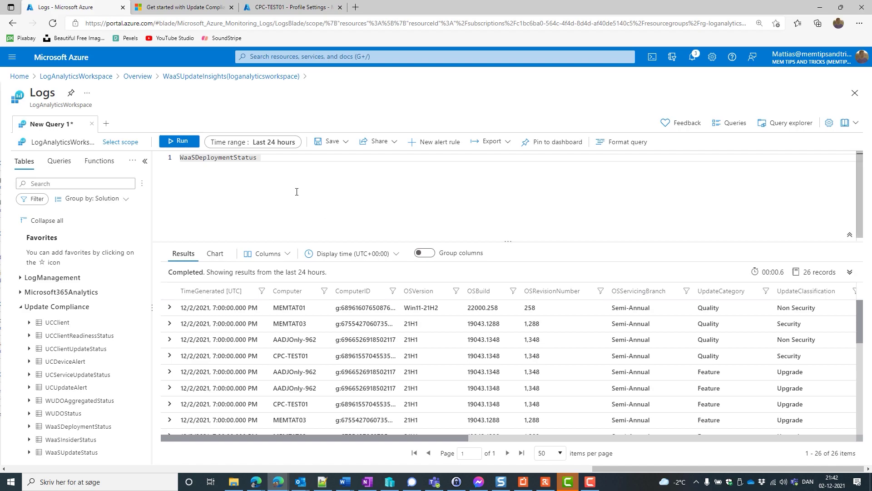
In a new tab, load google.dk and search for 'msendpoint mgr'.
{"action": "left_click", "coordinate": [356, 7]}
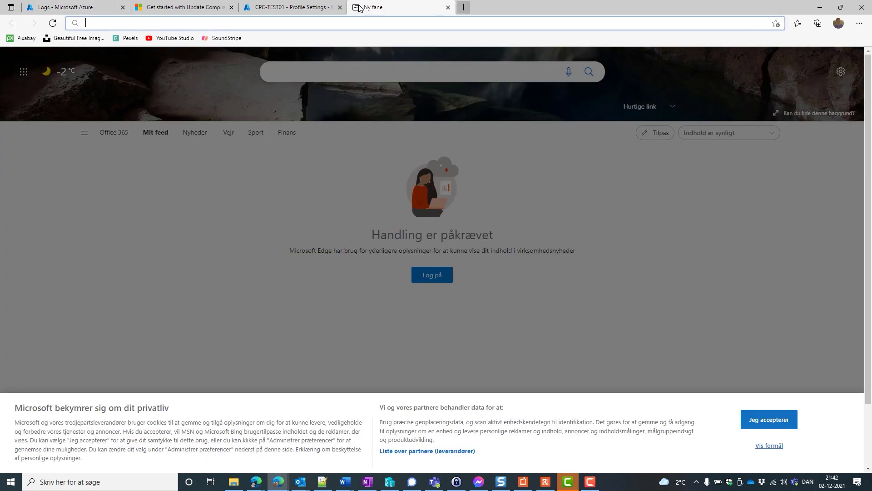
{"action": "type", "text": "google.dk"}
{"action": "key", "text": "Return"}
{"action": "type", "text": "msendpoin"}
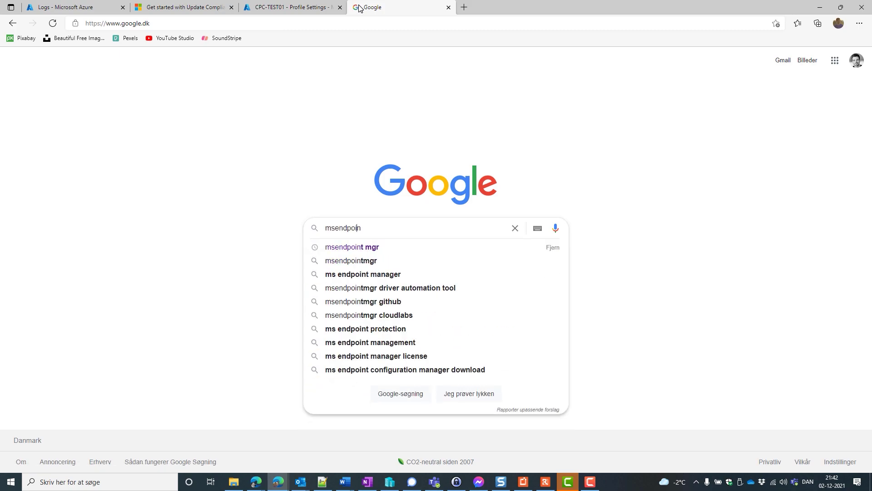
{"action": "key", "text": "Down"}
{"action": "key", "text": "Return"}
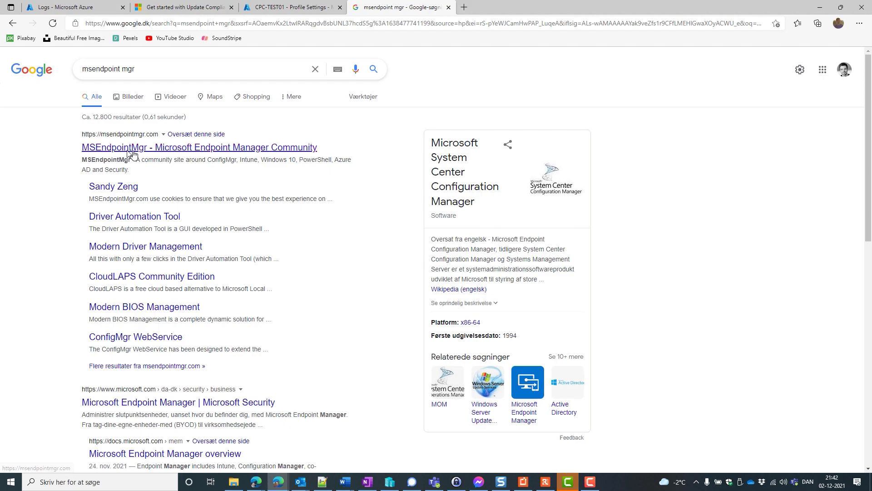
Open the MSEndpointMgr site's Windows Update Compliance Workbook Community Edition article.
{"action": "left_click", "coordinate": [142, 155]}
{"action": "scroll", "coordinate": [517, 413], "scroll_direction": "down", "scroll_amount": 3}
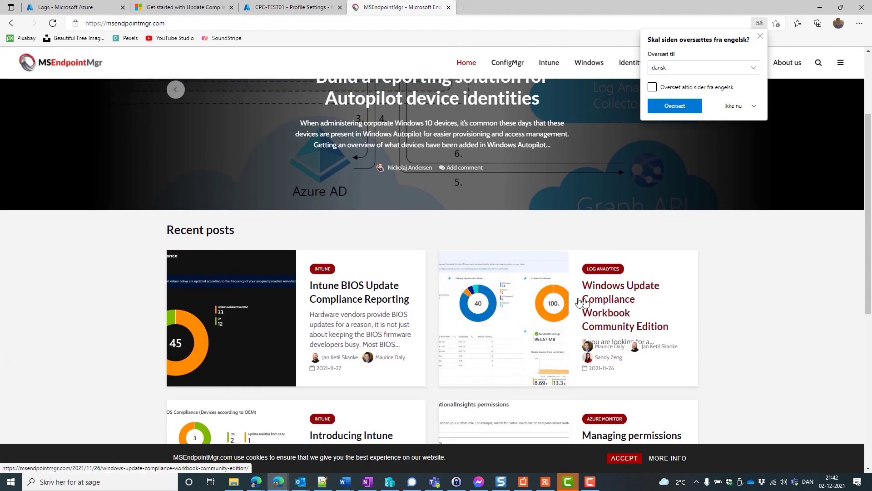
{"action": "left_click", "coordinate": [563, 303]}
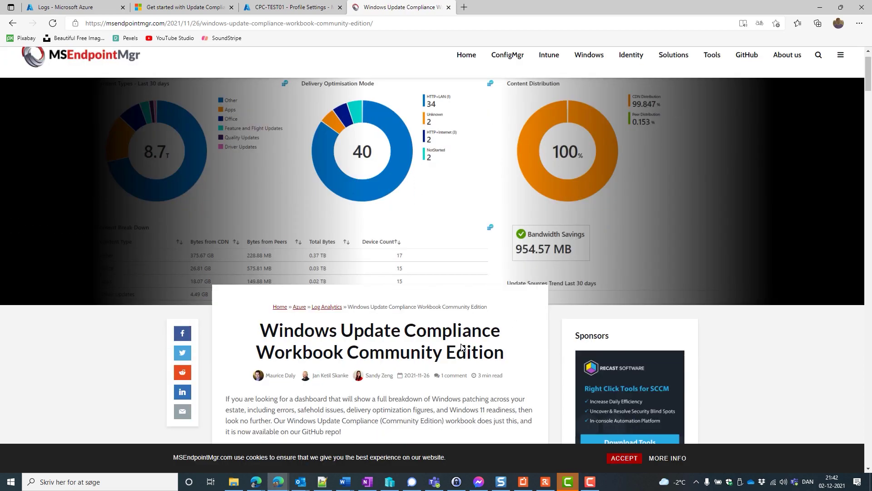
Open the raw UpdateComplianceCommunityEdition.json on GitHub and select all its text.
{"action": "scroll", "coordinate": [290, 294], "scroll_direction": "down", "scroll_amount": 3}
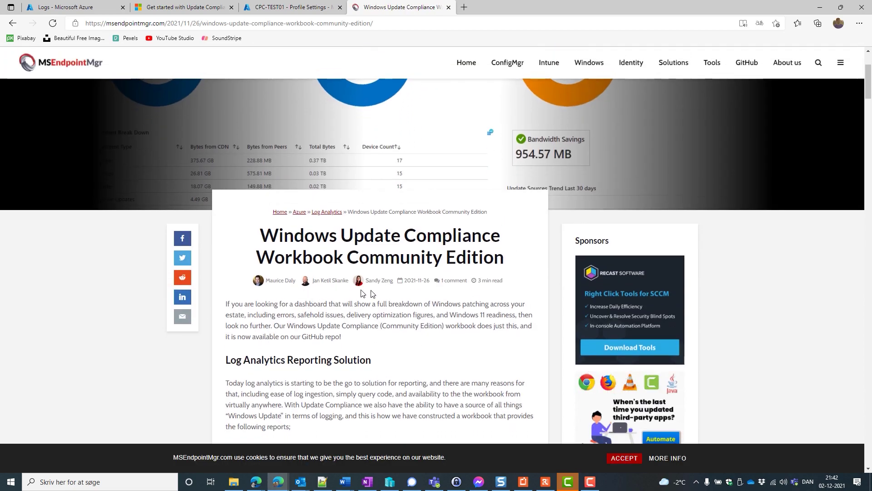
{"action": "scroll", "coordinate": [389, 294], "scroll_direction": "down", "scroll_amount": 10}
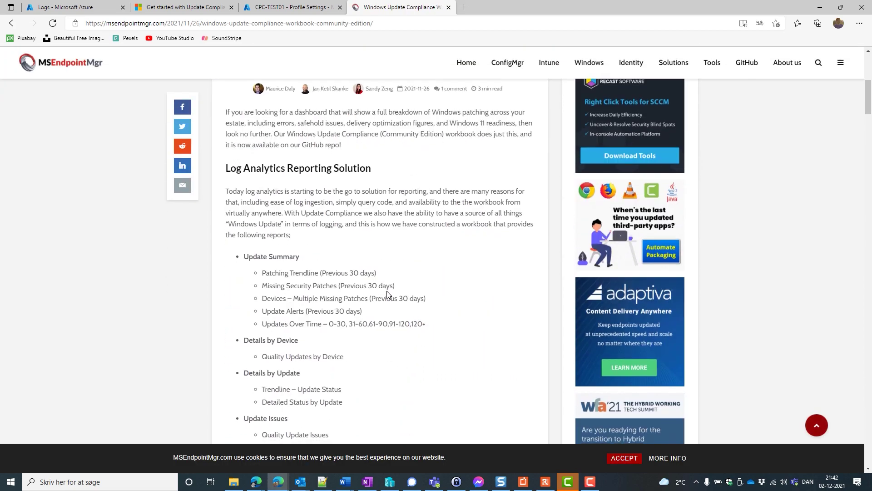
{"action": "scroll", "coordinate": [389, 295], "scroll_direction": "down", "scroll_amount": 10}
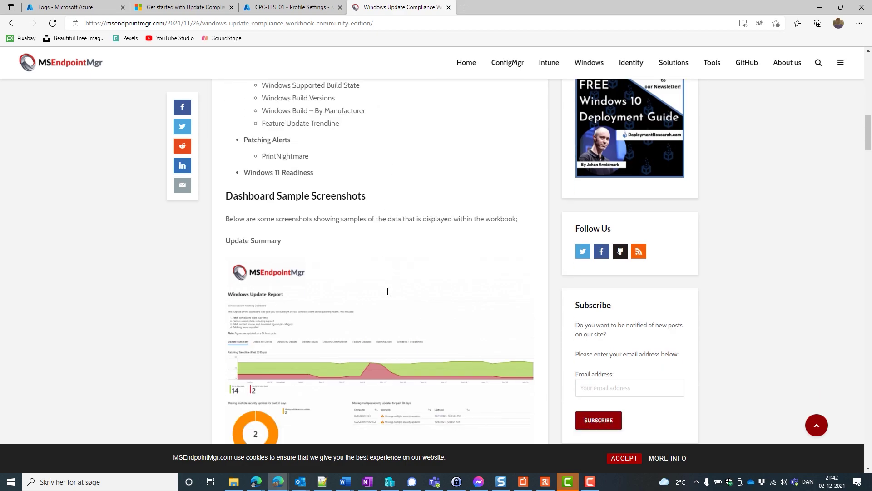
{"action": "scroll", "coordinate": [387, 295], "scroll_direction": "down", "scroll_amount": 13}
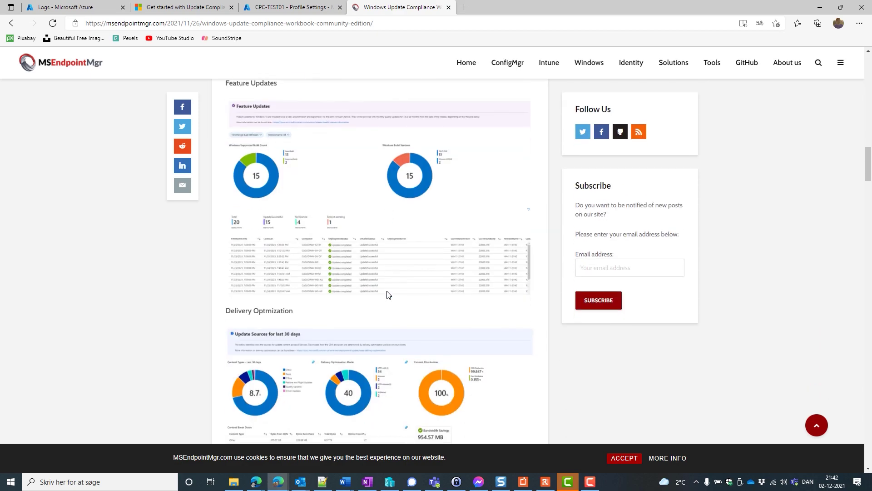
{"action": "scroll", "coordinate": [388, 296], "scroll_direction": "down", "scroll_amount": 8}
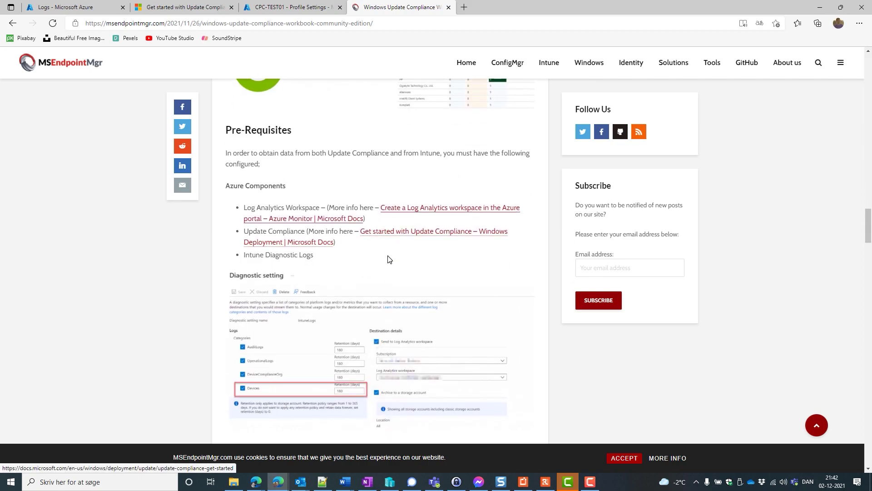
{"action": "scroll", "coordinate": [384, 263], "scroll_direction": "down", "scroll_amount": 3}
{"action": "scroll", "coordinate": [383, 266], "scroll_direction": "down", "scroll_amount": 12}
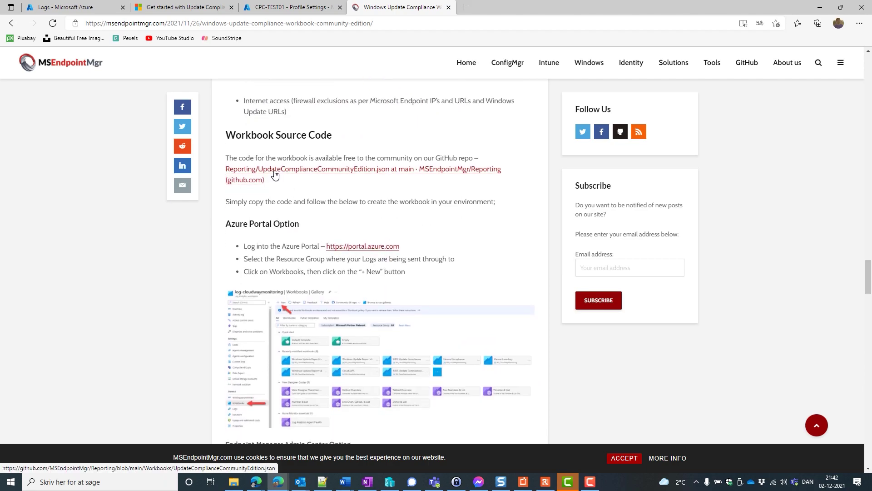
{"action": "left_click", "coordinate": [275, 173]}
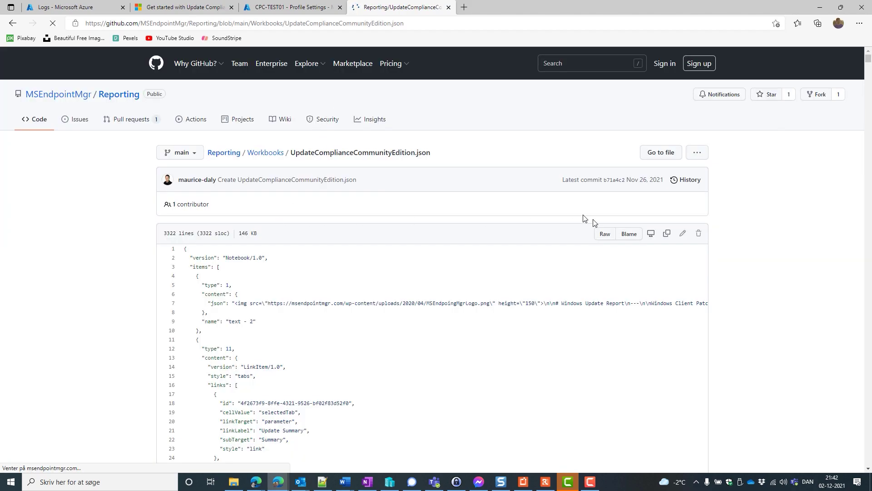
{"action": "left_click", "coordinate": [604, 233]}
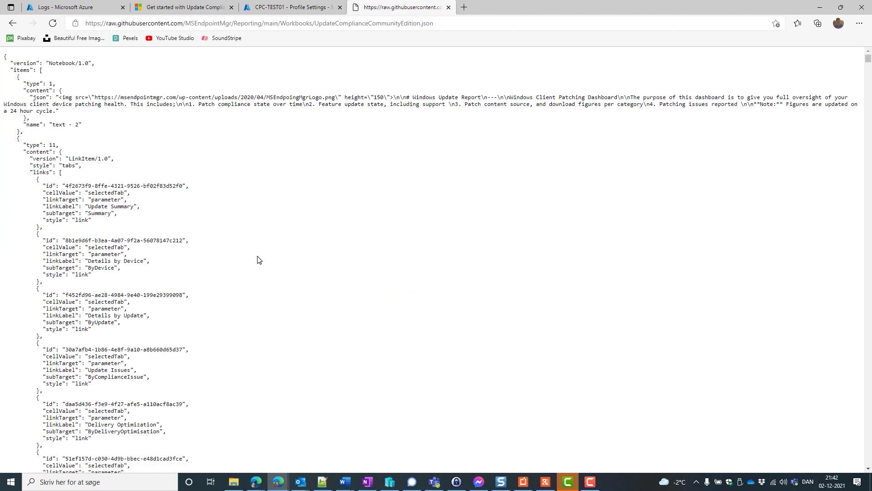
{"action": "key", "text": "ctrl+a"}
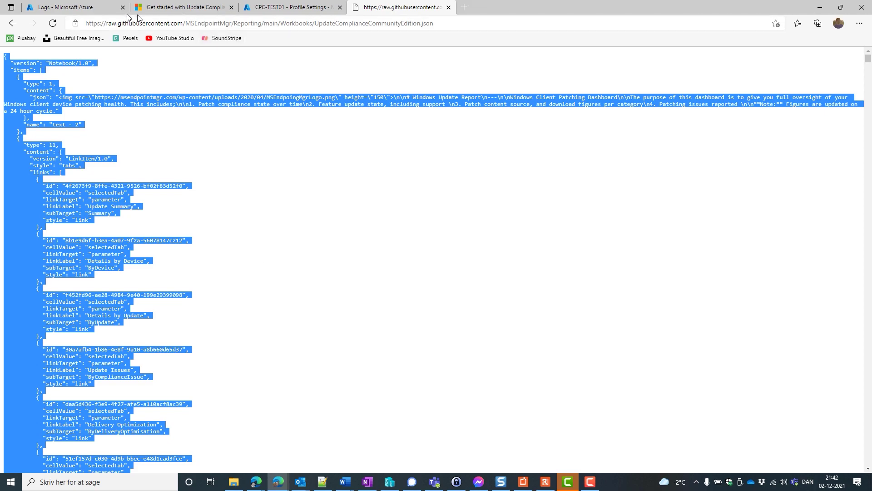
Discard the query edits and start a new workbook in LogAnalyticsWorkspace's Workbooks.
{"action": "left_click", "coordinate": [64, 6]}
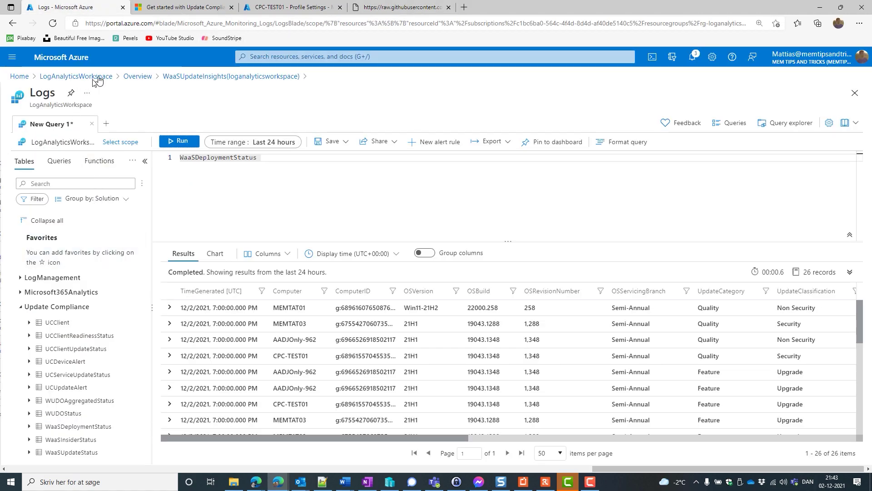
{"action": "left_click", "coordinate": [149, 79]}
{"action": "left_click", "coordinate": [472, 72]}
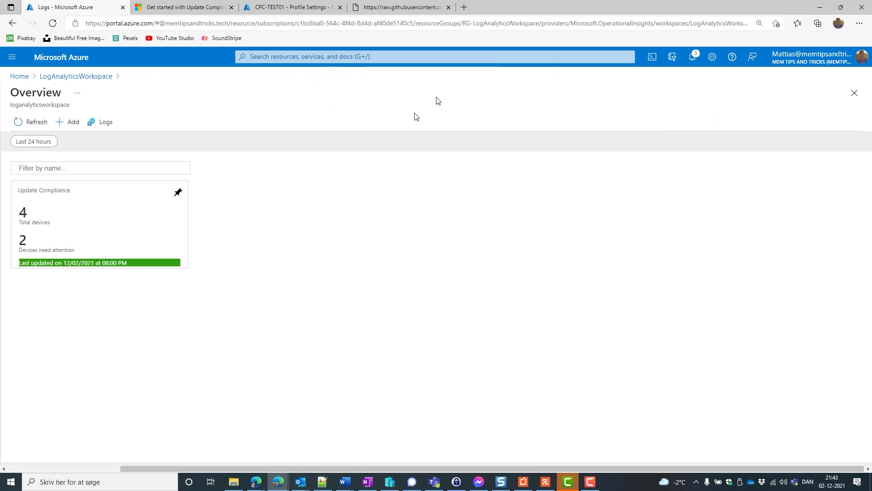
{"action": "left_click", "coordinate": [109, 76]}
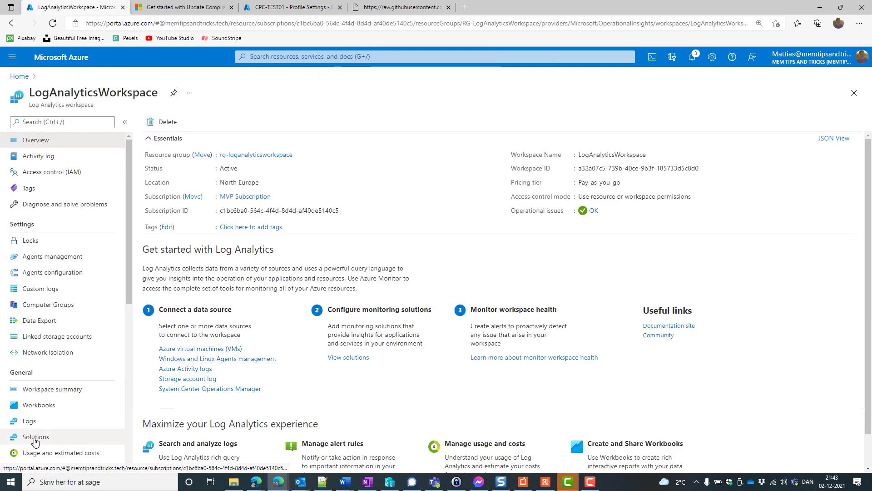
{"action": "left_click", "coordinate": [36, 406]}
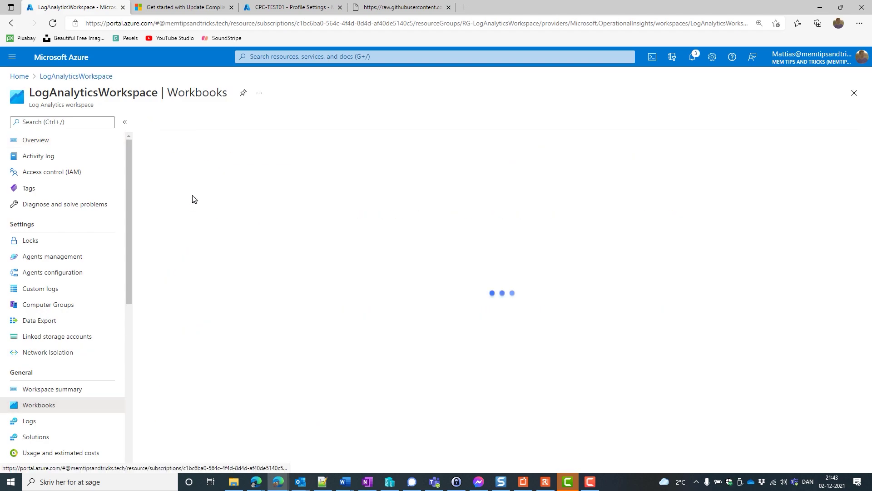
{"action": "left_click", "coordinate": [164, 125]}
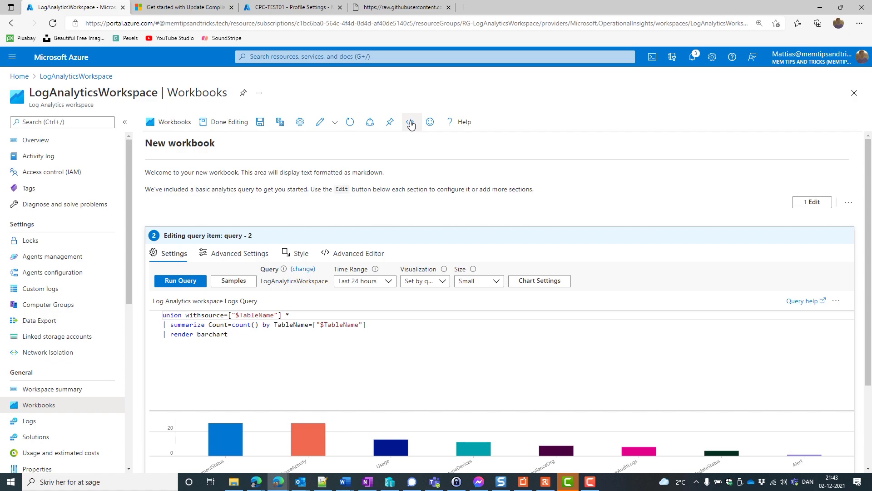
Replace the workbook's JSON with the pasted community code in the Advanced Editor.
{"action": "left_click", "coordinate": [410, 122]}
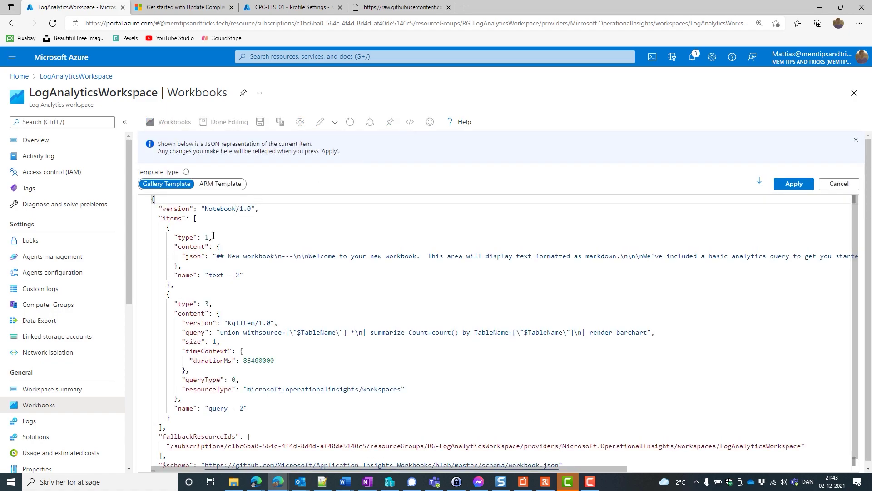
{"action": "key", "text": "ctrl+a"}
{"action": "key", "text": "ctrl+v"}
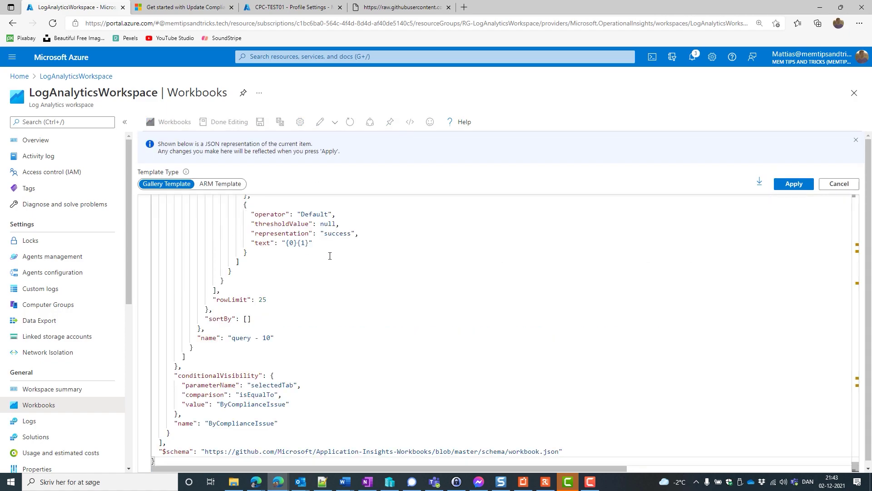
{"action": "scroll", "coordinate": [265, 355], "scroll_direction": "up", "scroll_amount": 6}
{"action": "left_click_drag", "start_coordinate": [855, 466], "coordinate": [847, 203]}
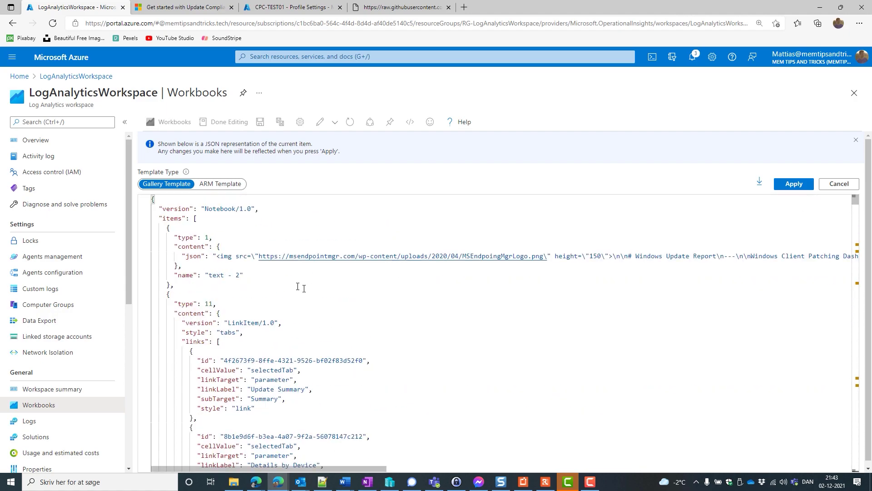
{"action": "left_click_drag", "start_coordinate": [259, 257], "coordinate": [535, 257]}
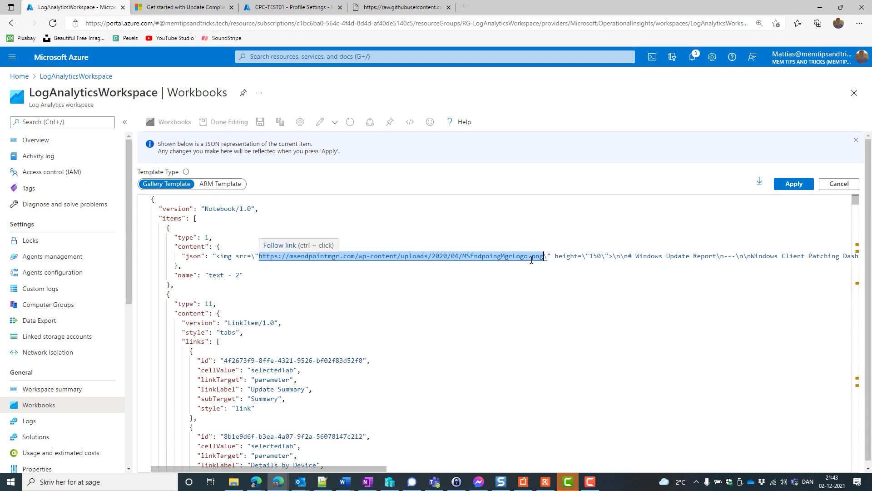
{"action": "left_click", "coordinate": [532, 257]}
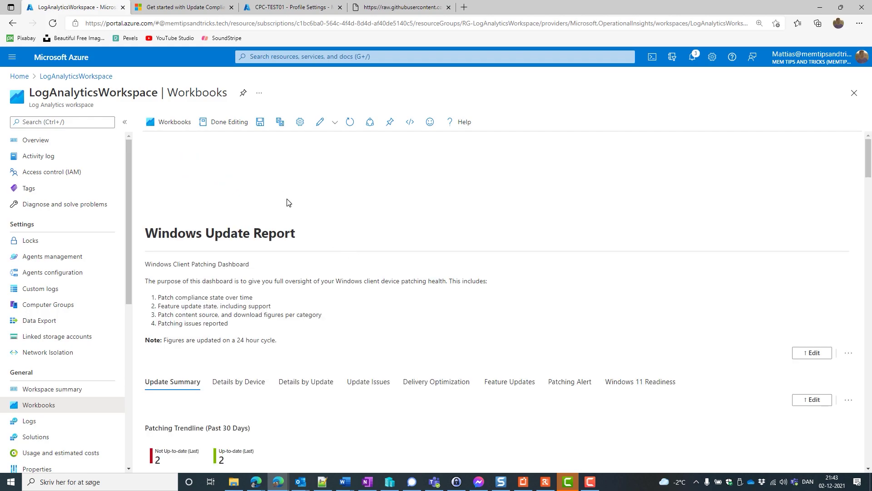
Save the workbook titled 'Demo update compliance' in RG-LogAnalyticsWorkspace.
{"action": "left_click", "coordinate": [260, 123]}
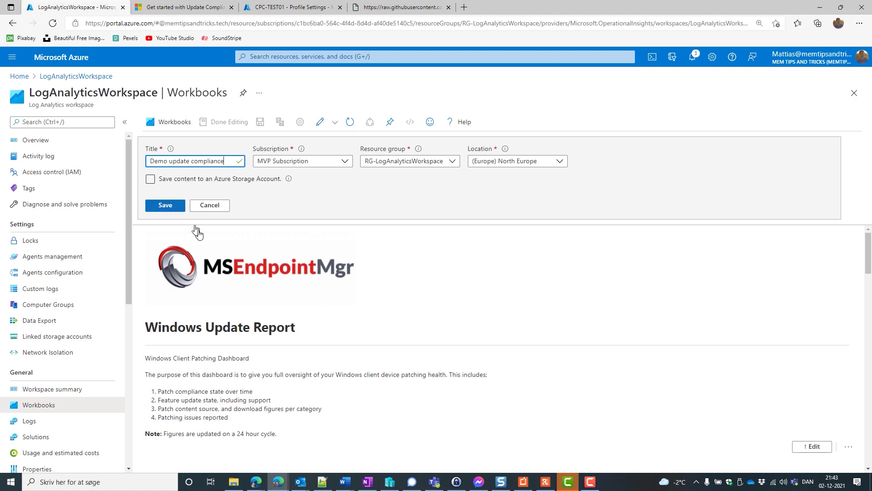
{"action": "key", "text": "Return"}
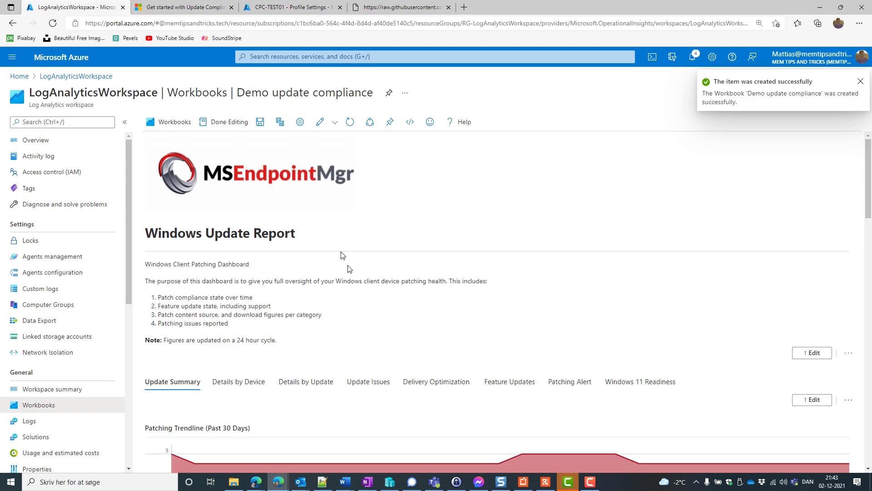
Scroll through the Update Summary, then switch to the Details by Device tab.
{"action": "scroll", "coordinate": [352, 255], "scroll_direction": "down", "scroll_amount": 3}
{"action": "scroll", "coordinate": [345, 294], "scroll_direction": "down", "scroll_amount": 3}
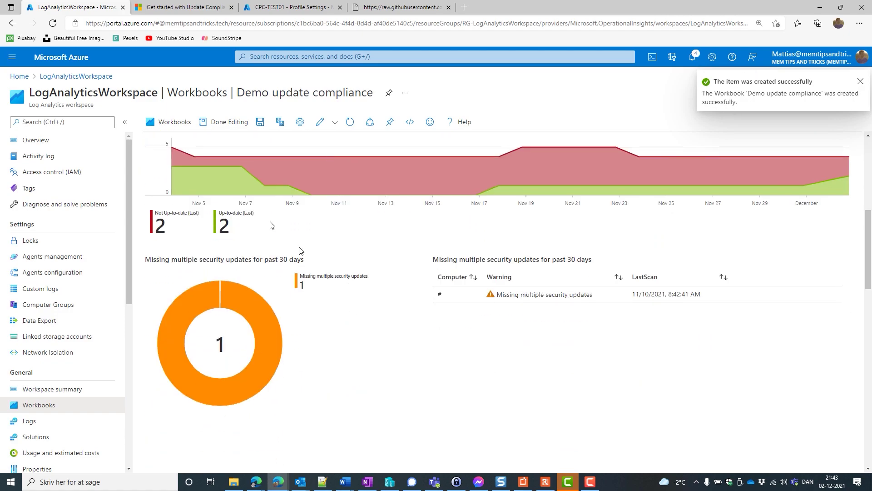
{"action": "scroll", "coordinate": [447, 405], "scroll_direction": "down", "scroll_amount": 7}
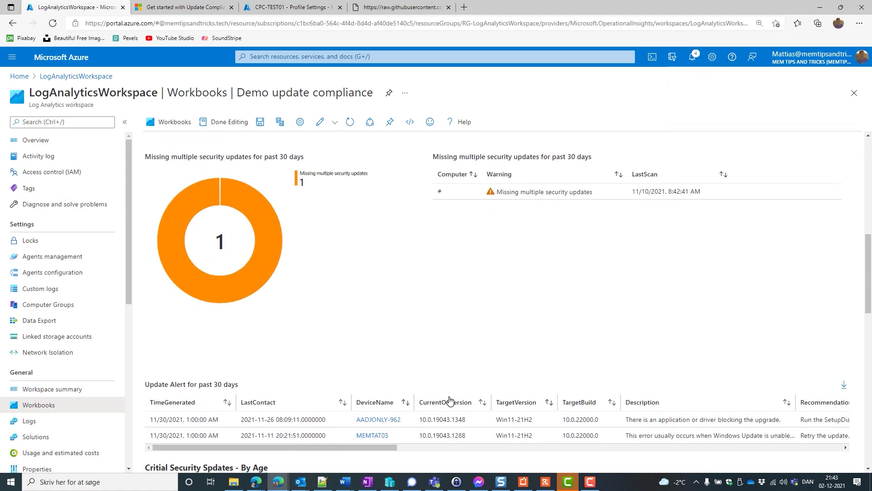
{"action": "scroll", "coordinate": [411, 364], "scroll_direction": "up", "scroll_amount": 2}
{"action": "scroll", "coordinate": [413, 318], "scroll_direction": "up", "scroll_amount": 10}
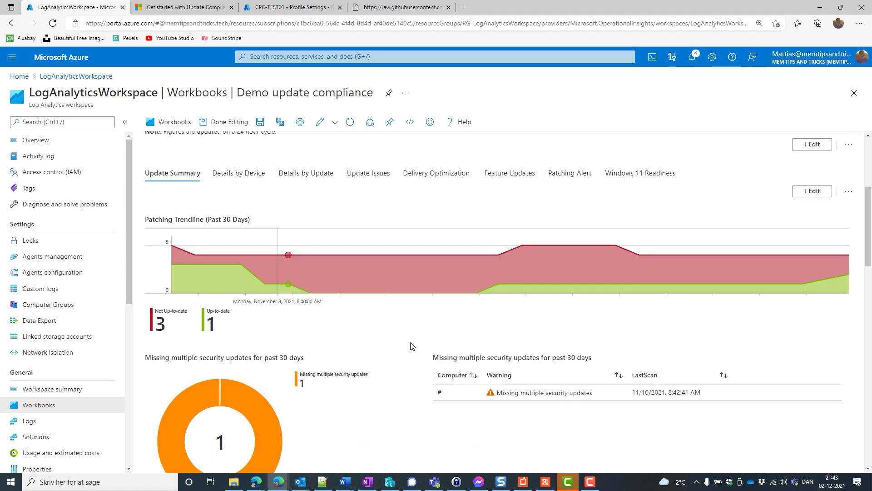
{"action": "left_click", "coordinate": [239, 177]}
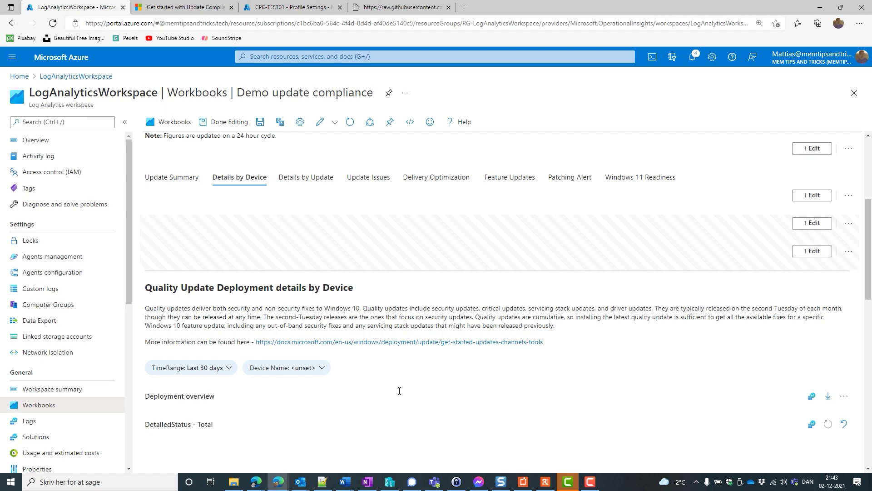
Open the TimeRange parameter and scroll the Quality Update Deployment details by Device.
{"action": "scroll", "coordinate": [210, 234], "scroll_direction": "down", "scroll_amount": 3}
{"action": "left_click", "coordinate": [213, 220]}
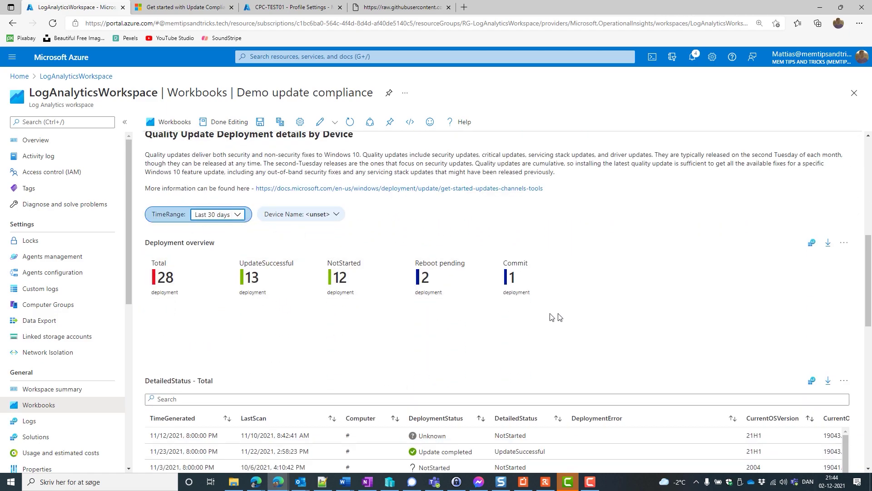
{"action": "scroll", "coordinate": [562, 317], "scroll_direction": "down", "scroll_amount": 8}
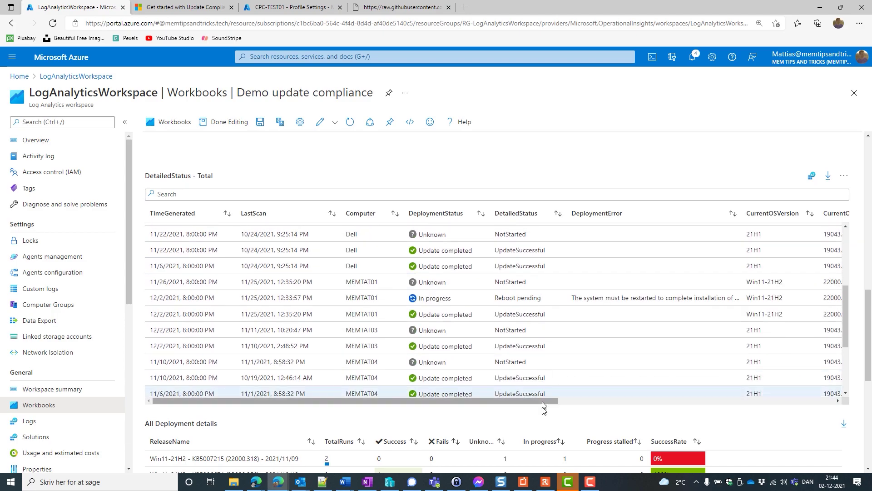
{"action": "scroll", "coordinate": [544, 413], "scroll_direction": "down", "scroll_amount": 4}
{"action": "scroll", "coordinate": [544, 427], "scroll_direction": "up", "scroll_amount": 15}
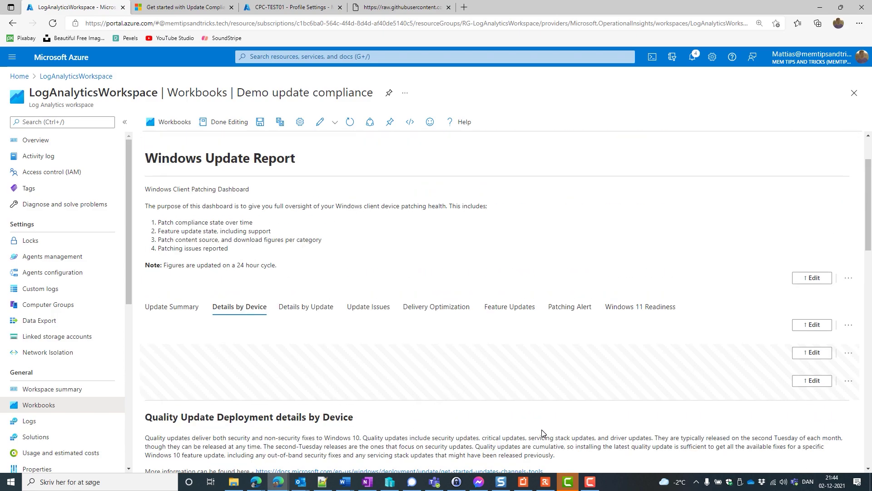